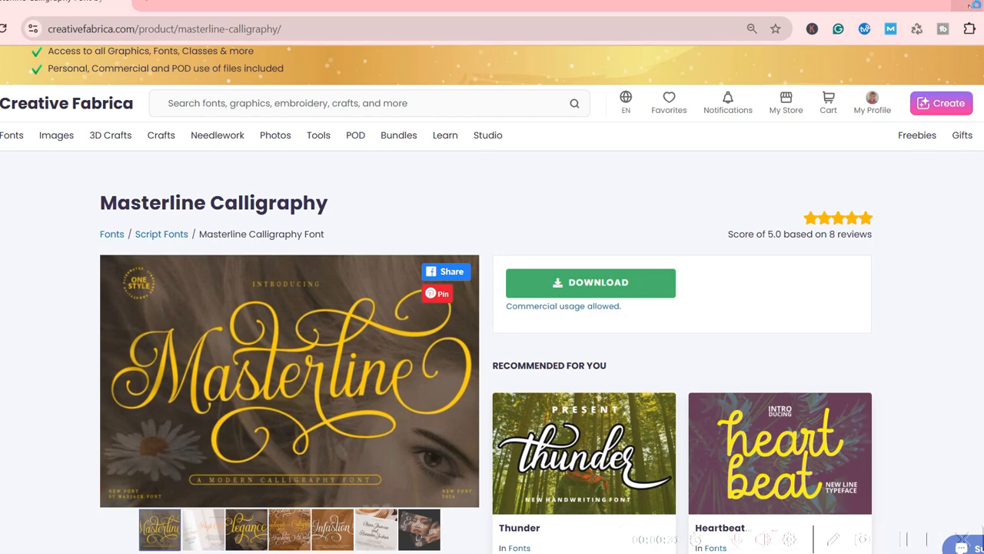
# - Switch to File Explorer and try to extract the Masterline-Calligraphy-108099552 zip archive from the Fonts Commercial folder
pyautogui.click(968, 6)
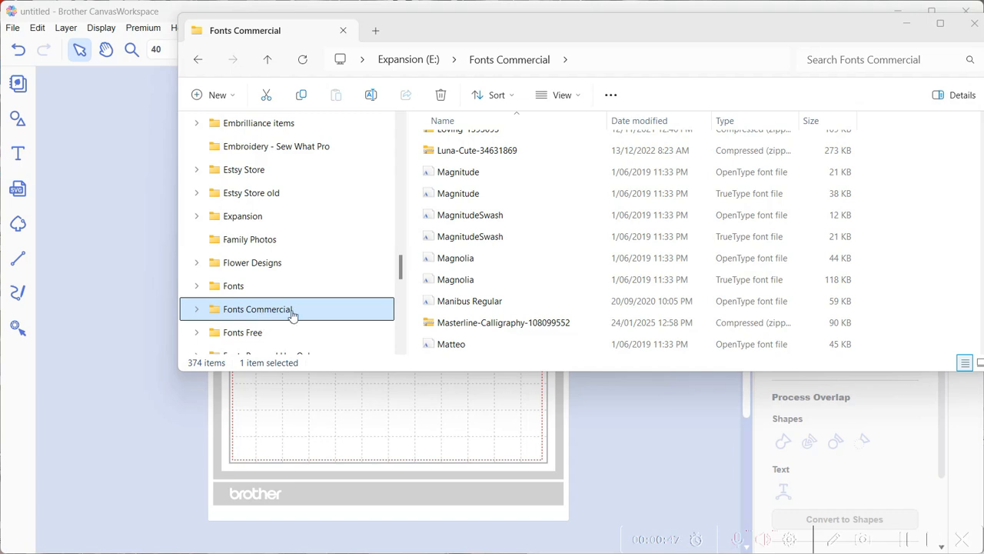
pyautogui.click(492, 324)
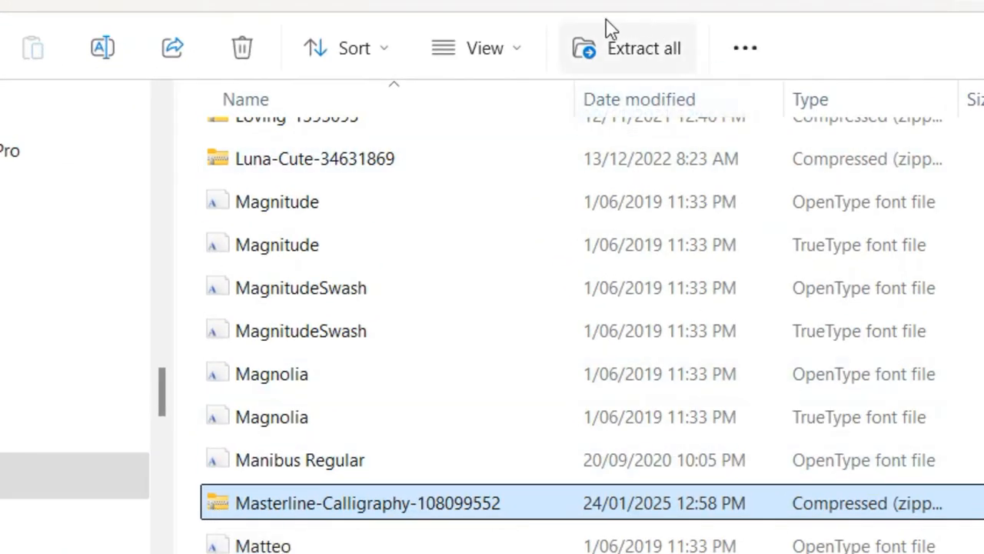
pyautogui.click(636, 58)
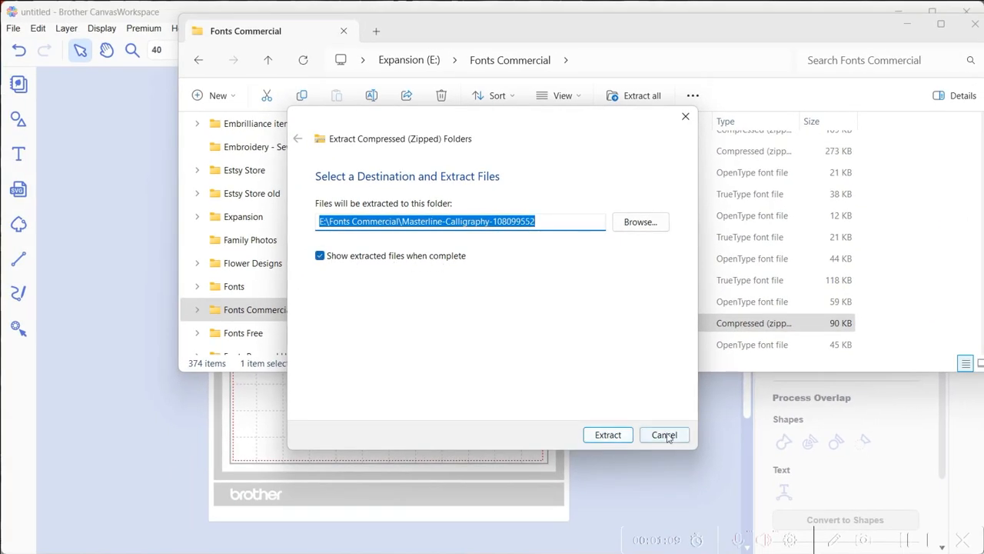
pyautogui.click(664, 434)
# - Open the extracted Masterline-Calligraphy-108099552 folder inside Fonts Commercial
pyautogui.scroll(10, 560, 282)
pyautogui.scroll(20, 561, 281)
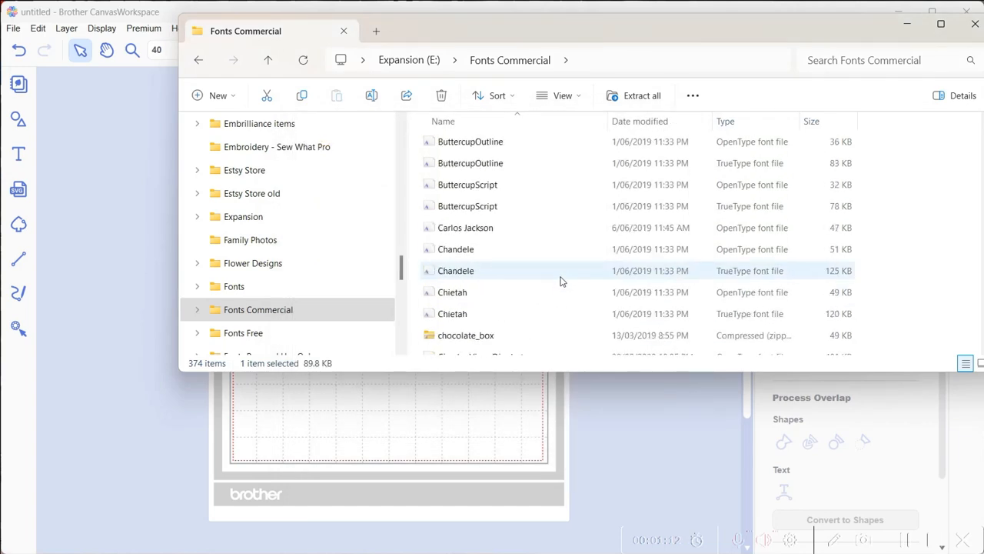
pyautogui.scroll(10, 561, 282)
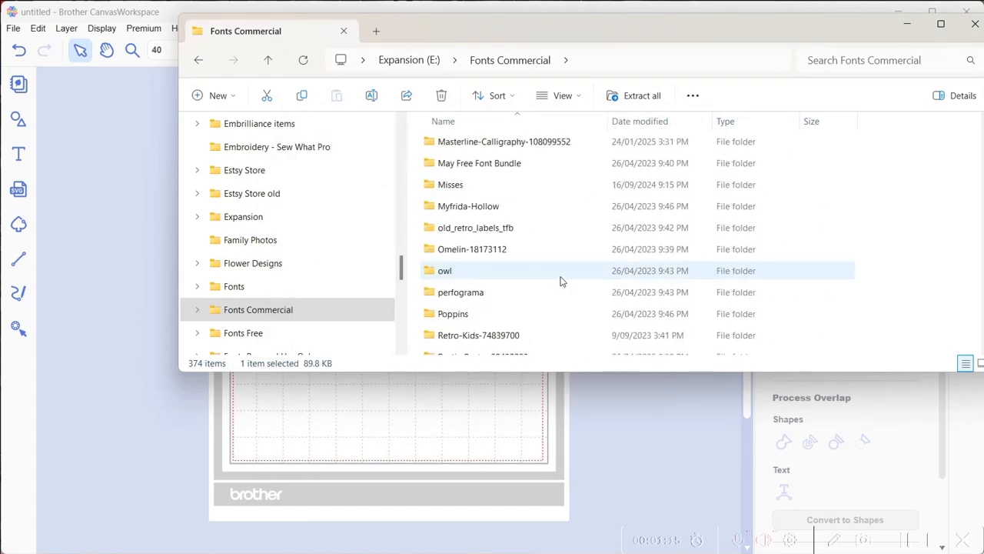
pyautogui.click(491, 142)
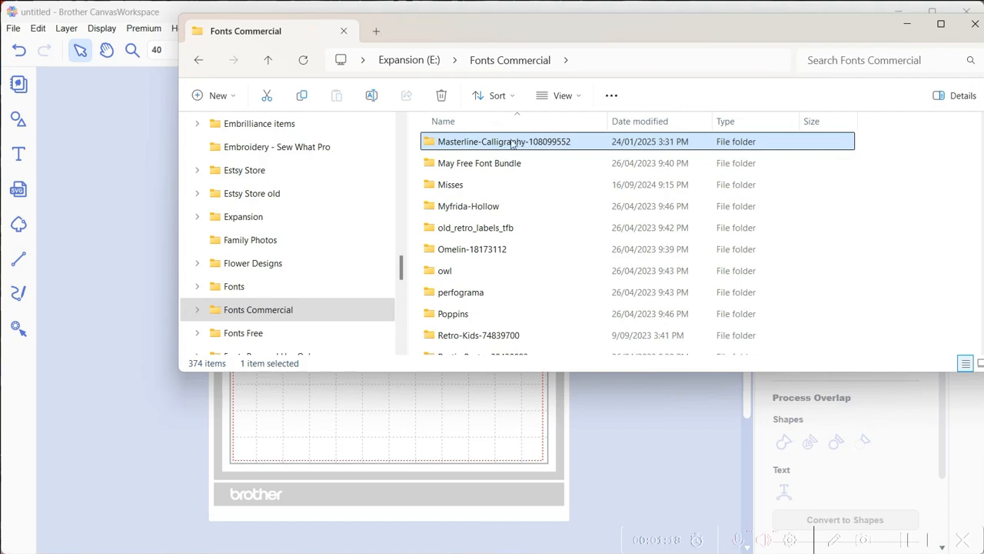
pyautogui.doubleClick(509, 142)
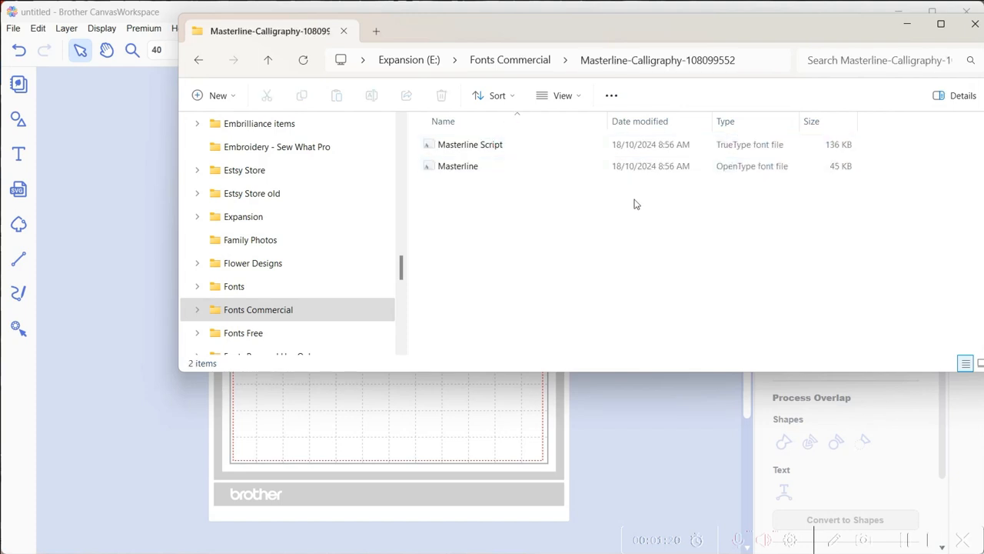
pyautogui.click(798, 152)
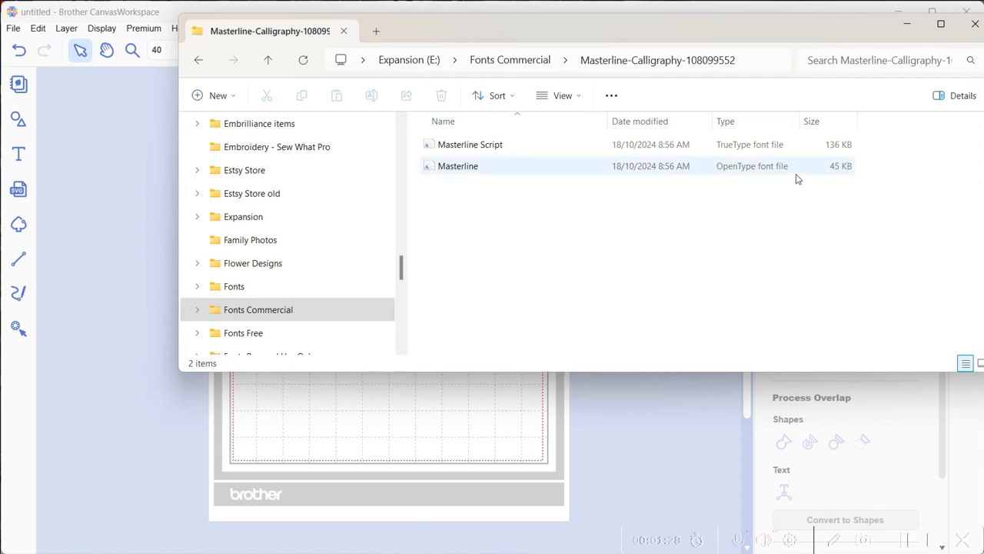
# - Preview the Masterline OpenType file and the Masterline Script TrueType file, closing each preview
pyautogui.doubleClick(462, 167)
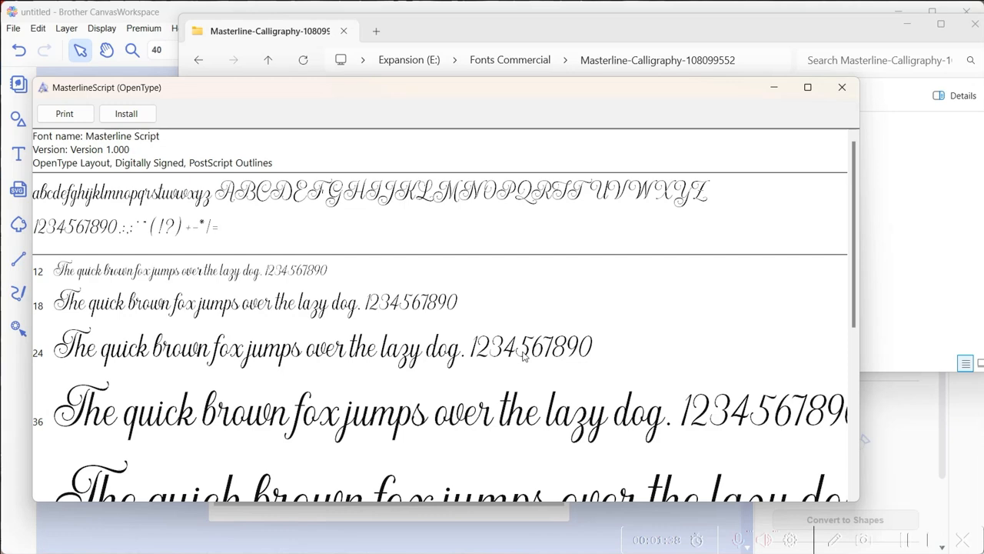
pyautogui.click(844, 90)
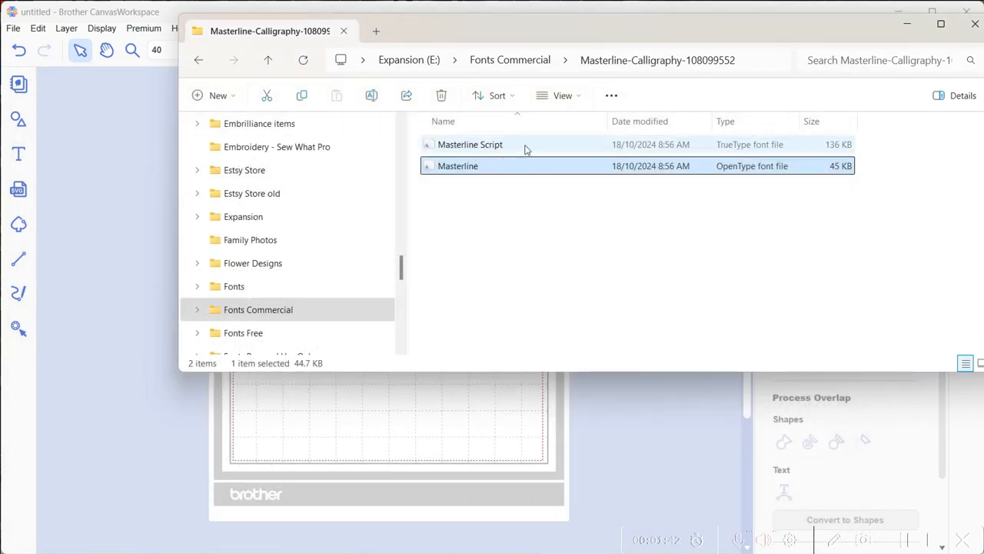
pyautogui.doubleClick(489, 146)
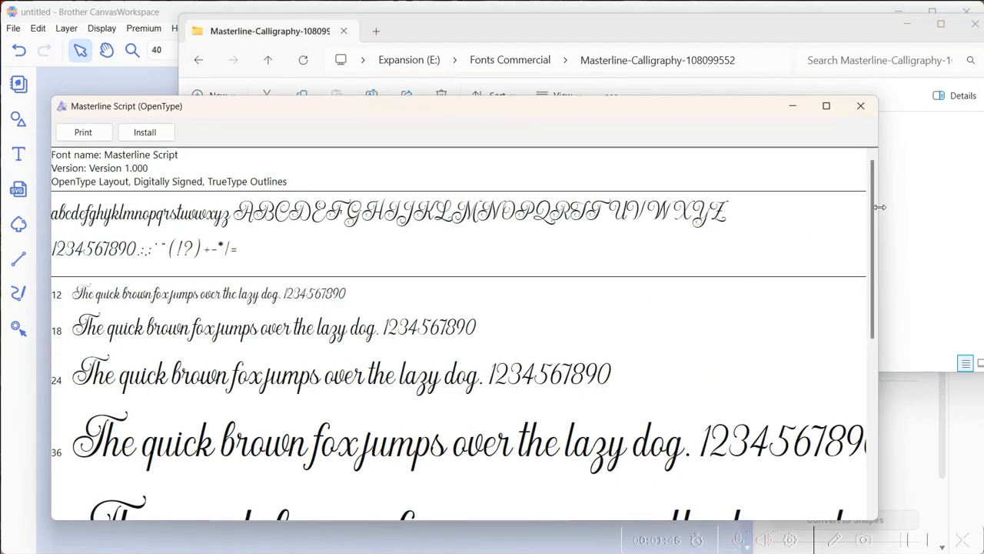
pyautogui.moveTo(874, 207); pyautogui.dragTo(863, 170)
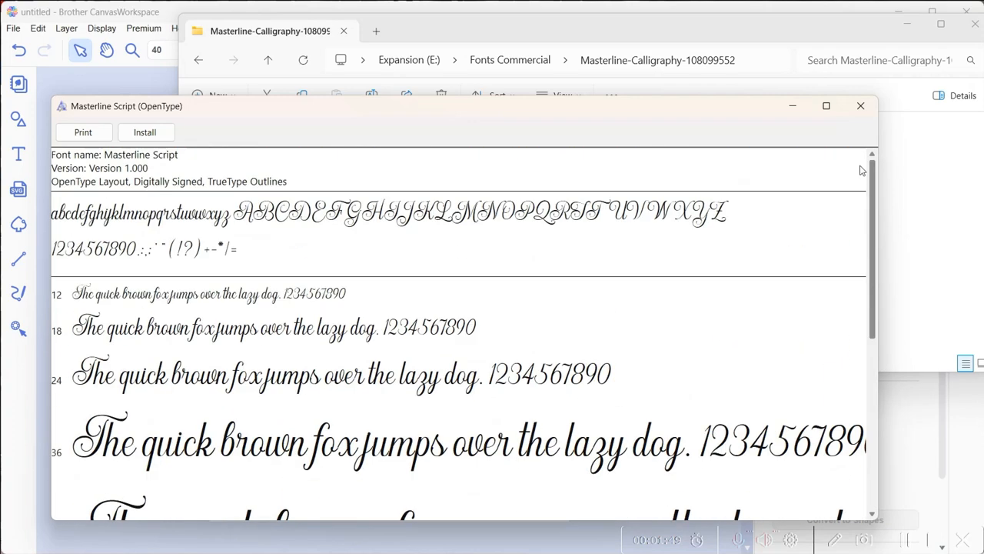
pyautogui.click(860, 107)
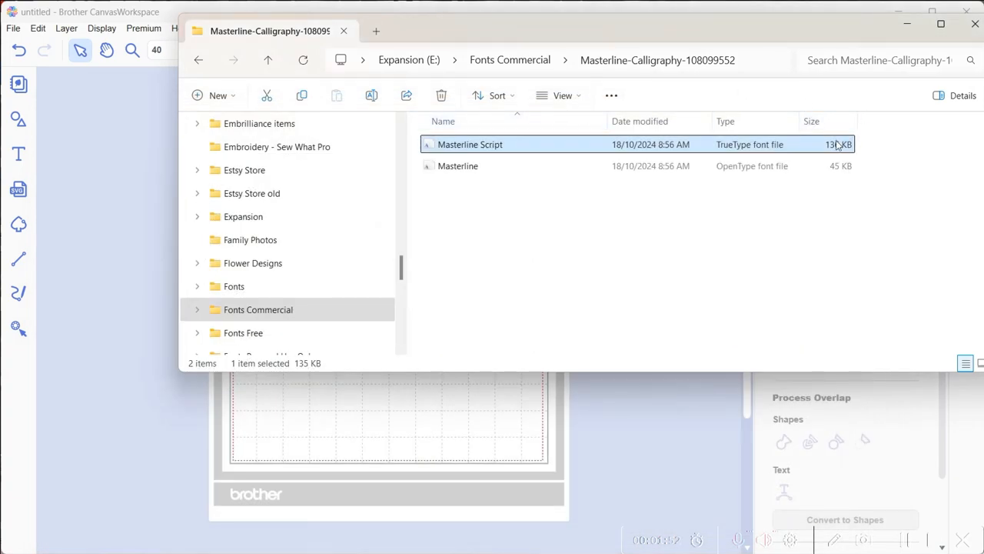
# - Install the Masterline Script TrueType font, and close the font preview and the folder window
pyautogui.doubleClick(480, 144)
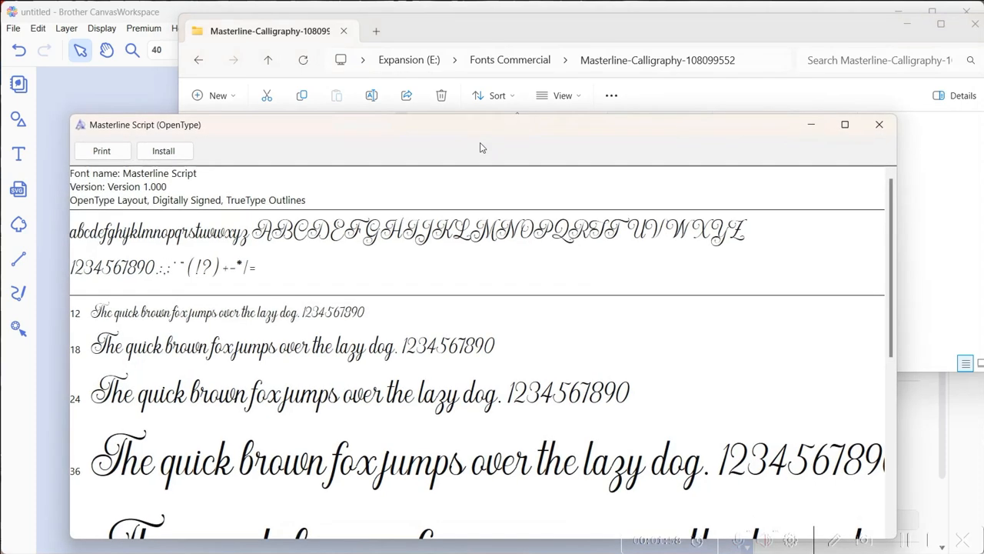
pyautogui.click(163, 152)
pyautogui.click(879, 123)
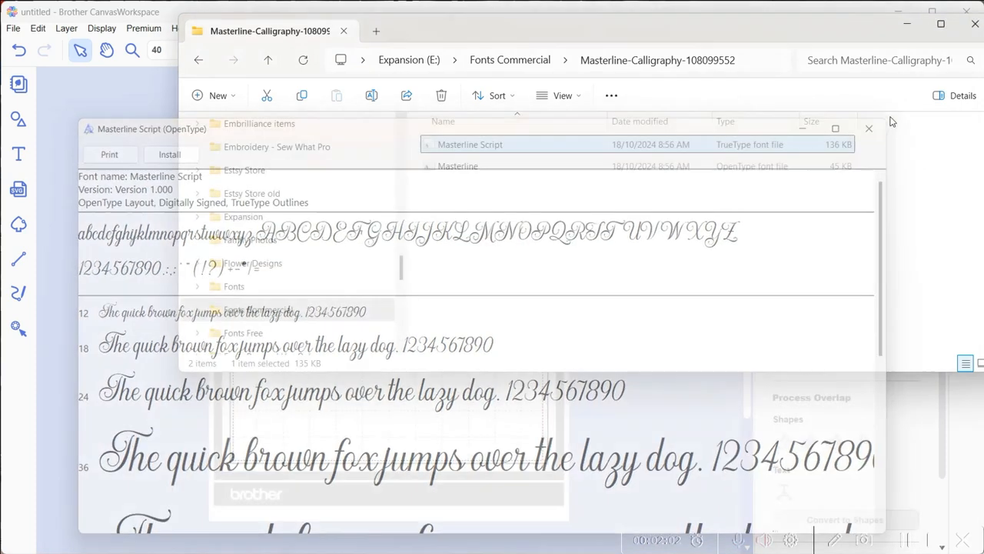
pyautogui.click(973, 29)
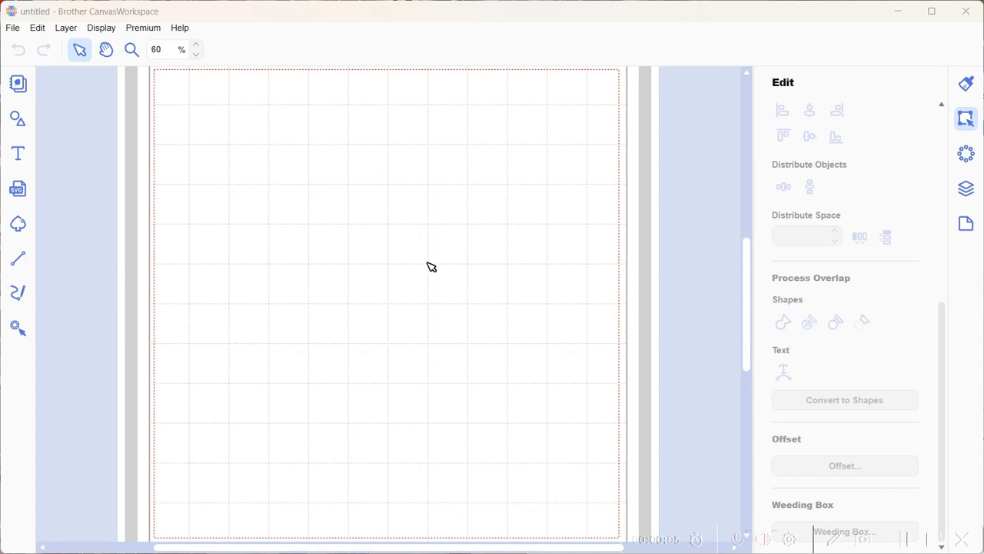
# - Add the text "Love" to the mat and enlarge it to span most of the width near the mat's upper edge
pyautogui.click(18, 153)
pyautogui.click(193, 146)
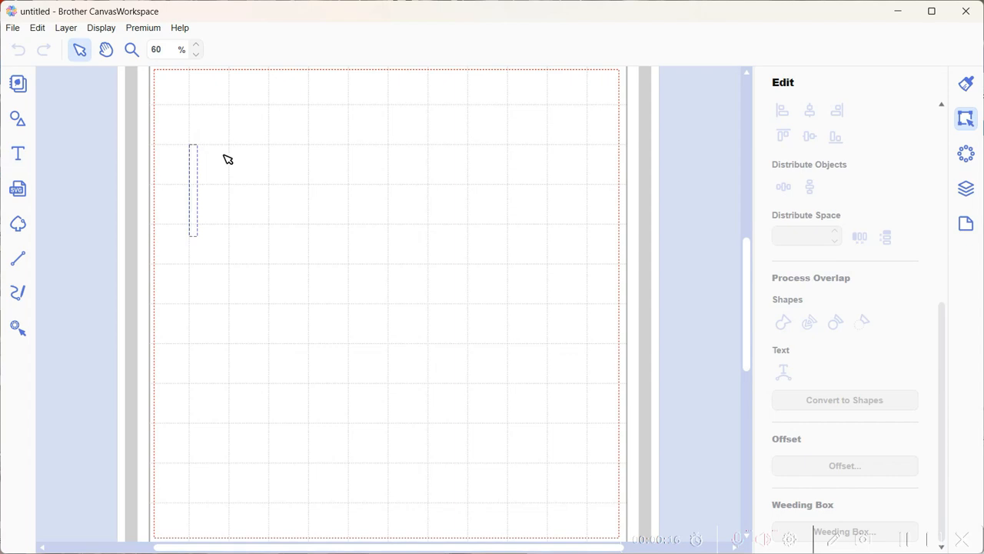
pyautogui.write('Love')
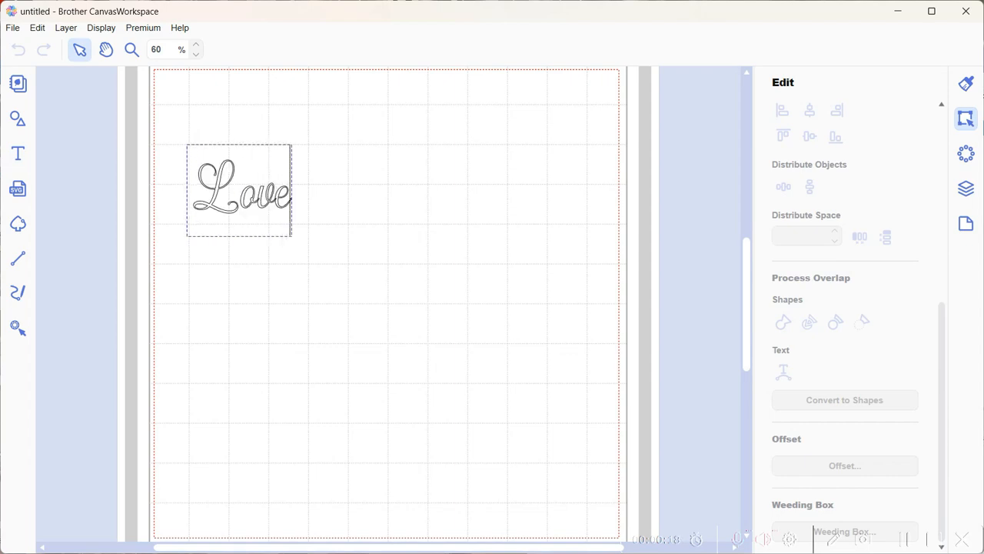
pyautogui.press('Escape')
pyautogui.moveTo(292, 214); pyautogui.dragTo(540, 369)
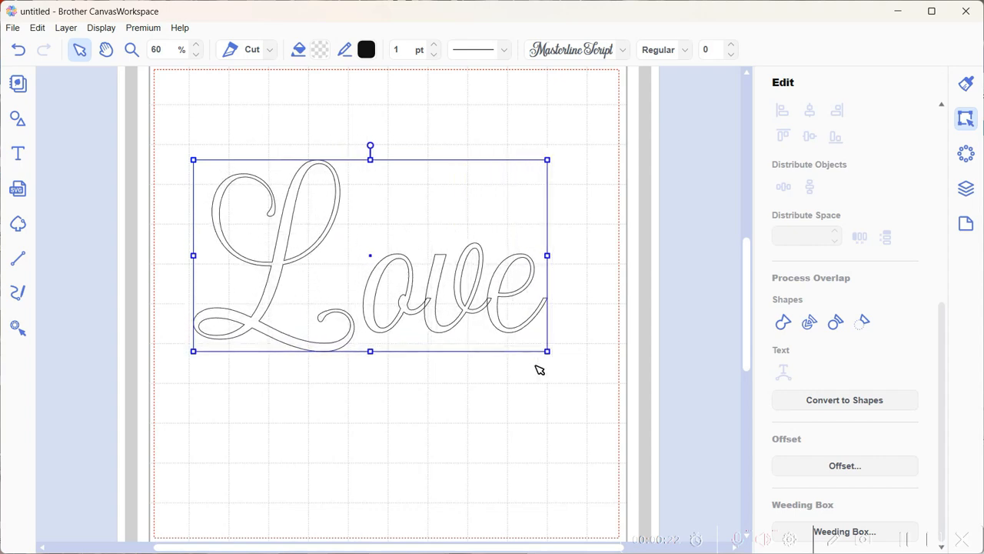
pyautogui.moveTo(437, 320); pyautogui.dragTo(453, 259)
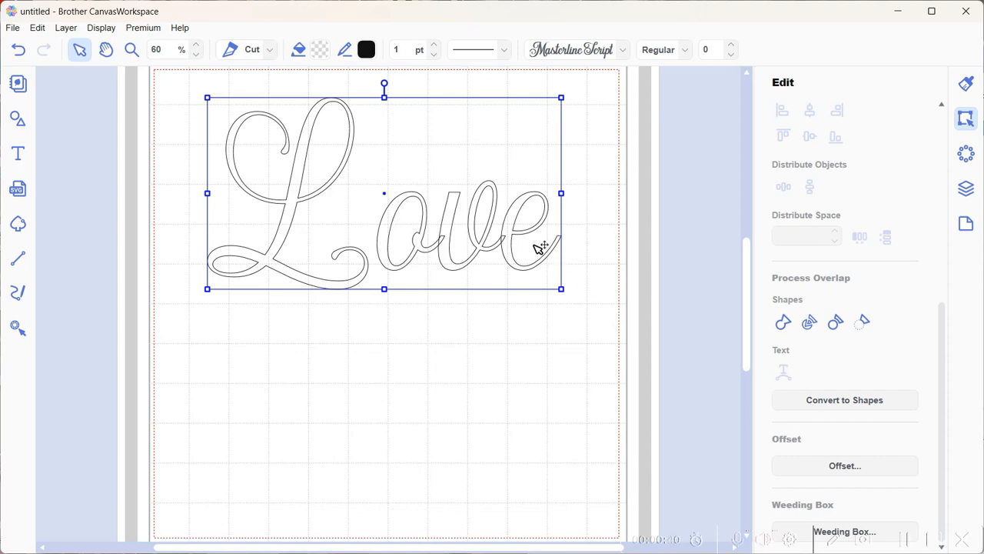
# - Switch to MainType, move its window beside the design, and dismiss the promotional banners above the character grid
pyautogui.hotkey('alt', 'Tab')
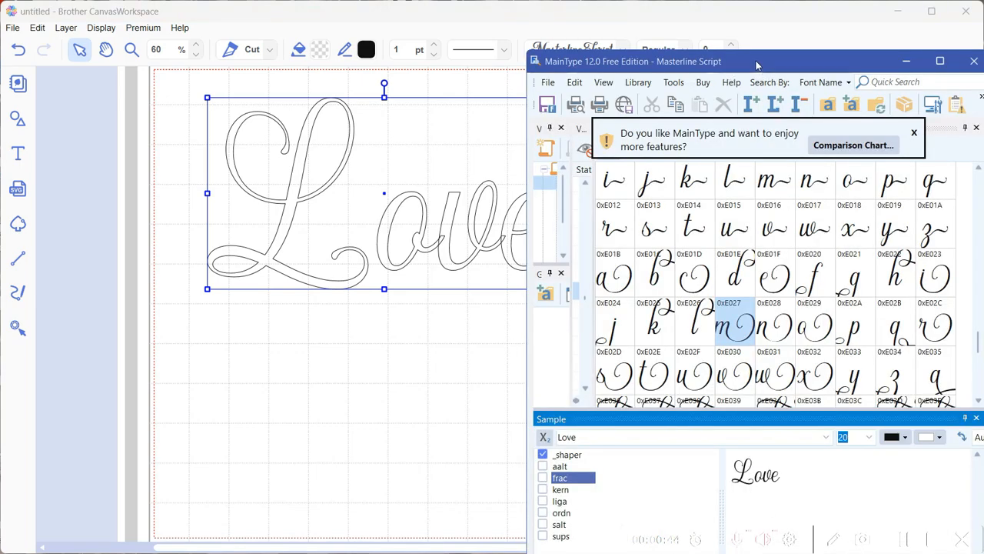
pyautogui.moveTo(737, 63); pyautogui.dragTo(796, 38)
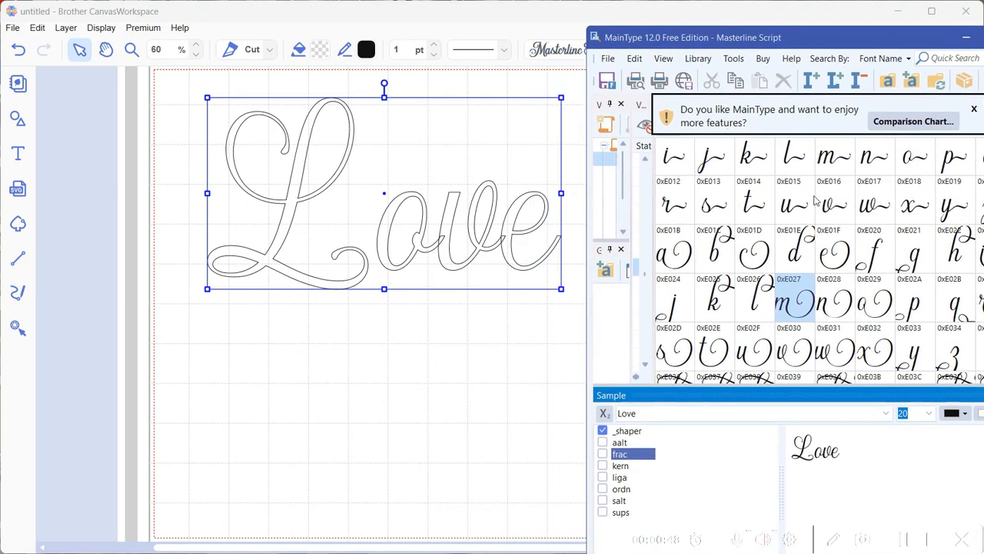
pyautogui.click(975, 110)
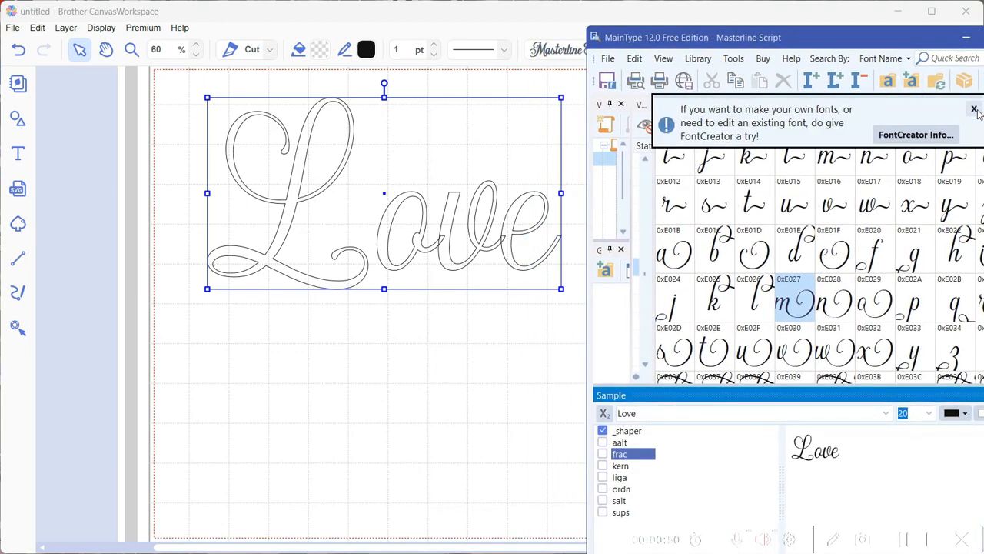
pyautogui.click(975, 110)
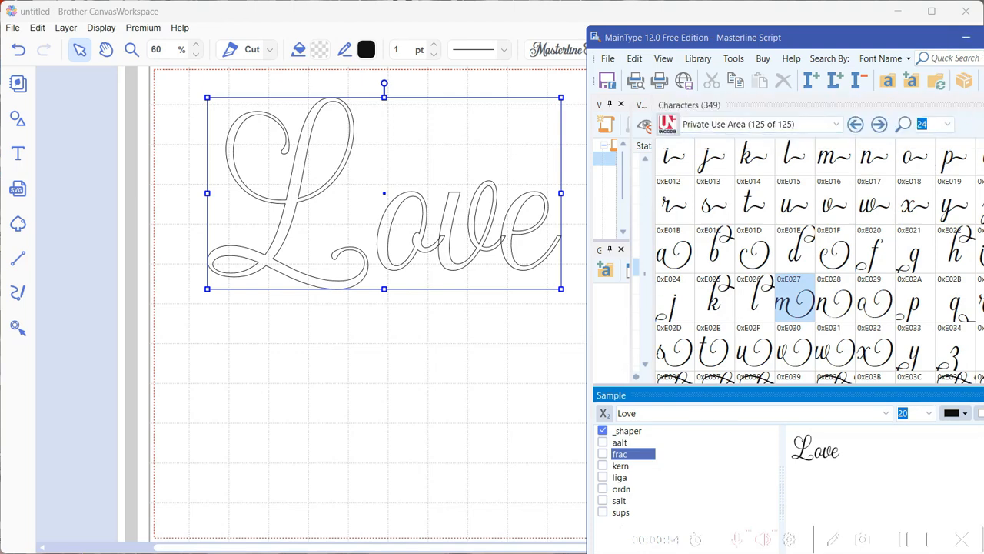
# - Compare the sample word in Malgun Gothic, Maiandra GD, Microsoft JhengHei and Mawarna Monogram, and reselect Masterline Script
pyautogui.click(983, 37)
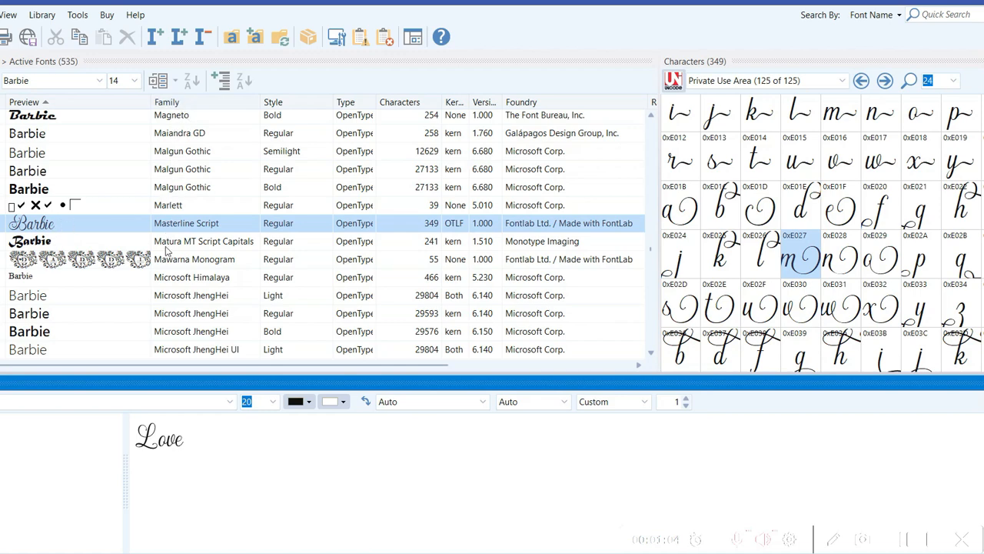
pyautogui.click(46, 169)
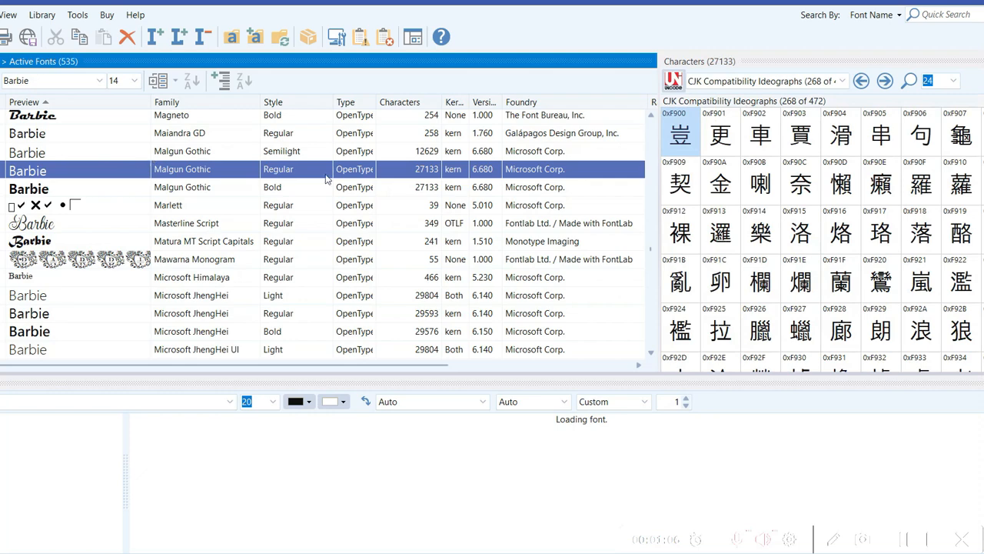
pyautogui.click(45, 137)
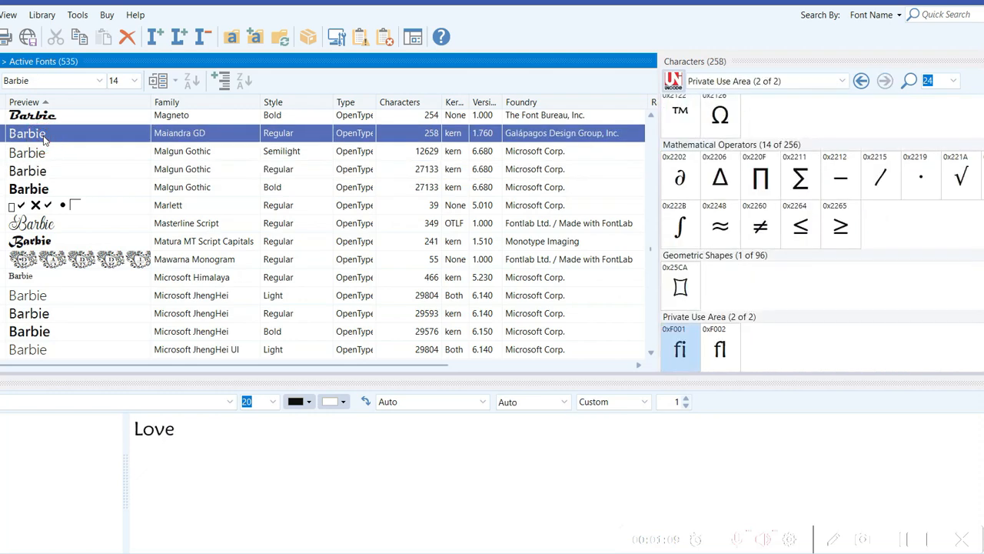
pyautogui.click(36, 294)
pyautogui.click(43, 261)
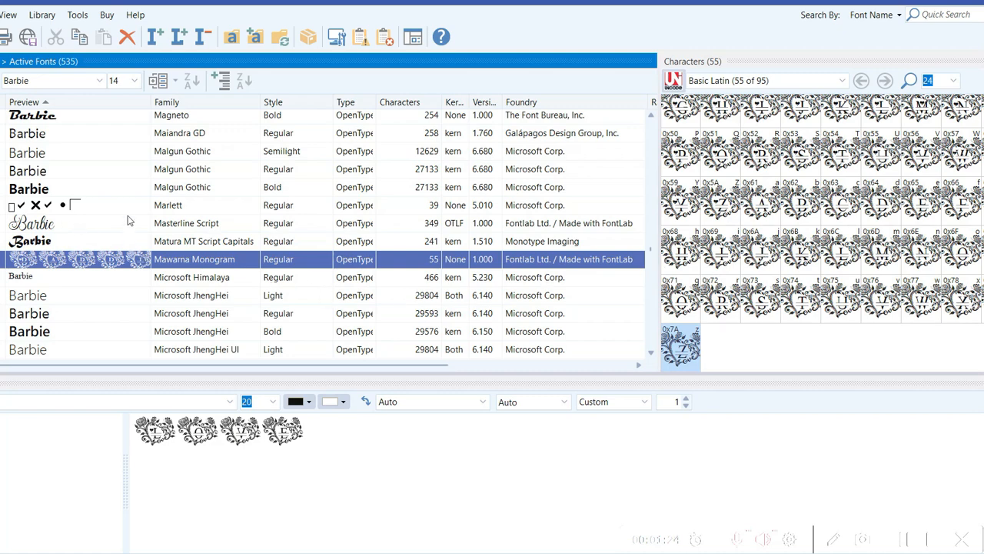
pyautogui.click(46, 228)
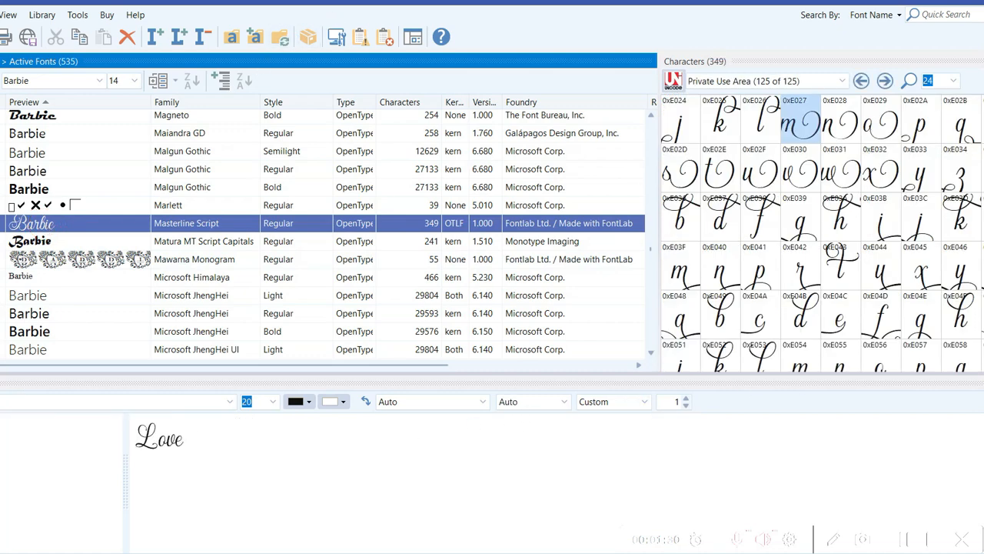
# - Preview Masterline Script with the sample text "Mum" and with a person's first name
pyautogui.moveTo(351, 4); pyautogui.dragTo(414, 4)
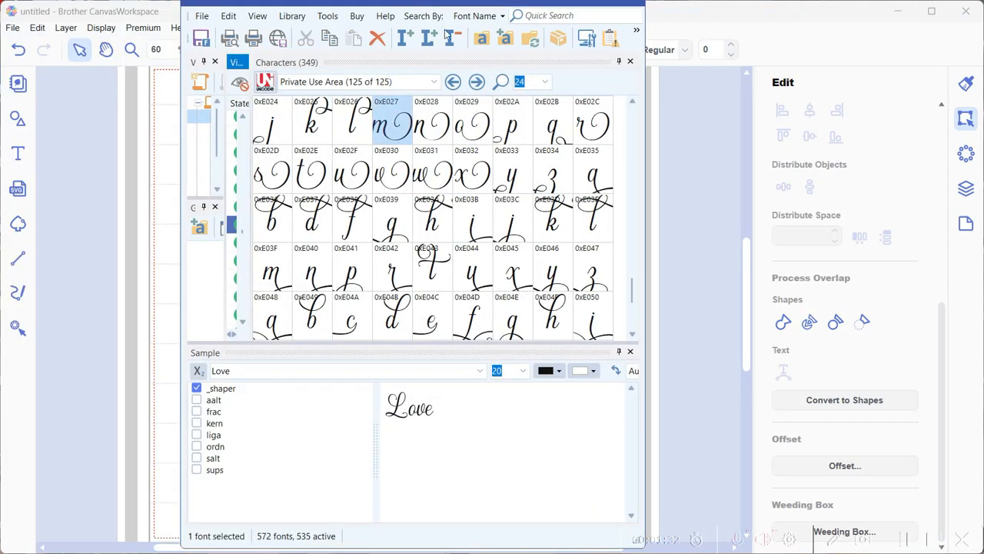
pyautogui.click(244, 371)
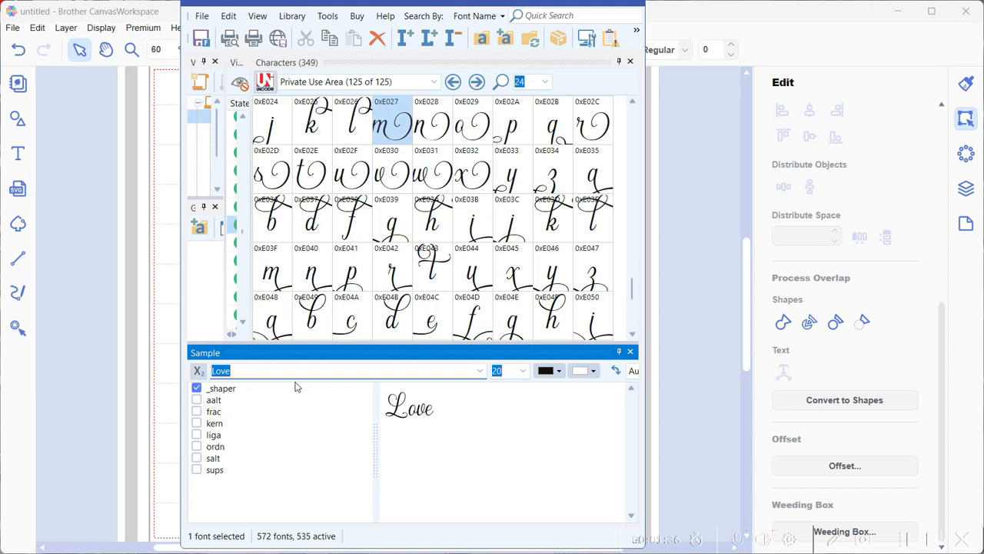
pyautogui.write('Mum')
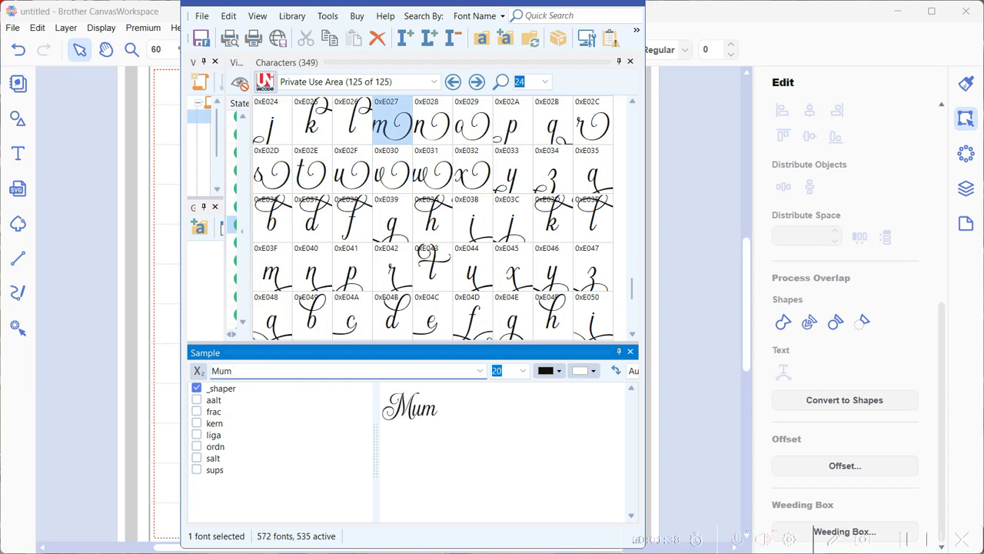
pyautogui.press('BackSpace')
pyautogui.press('BackSpace')
pyautogui.press('BackSpace')
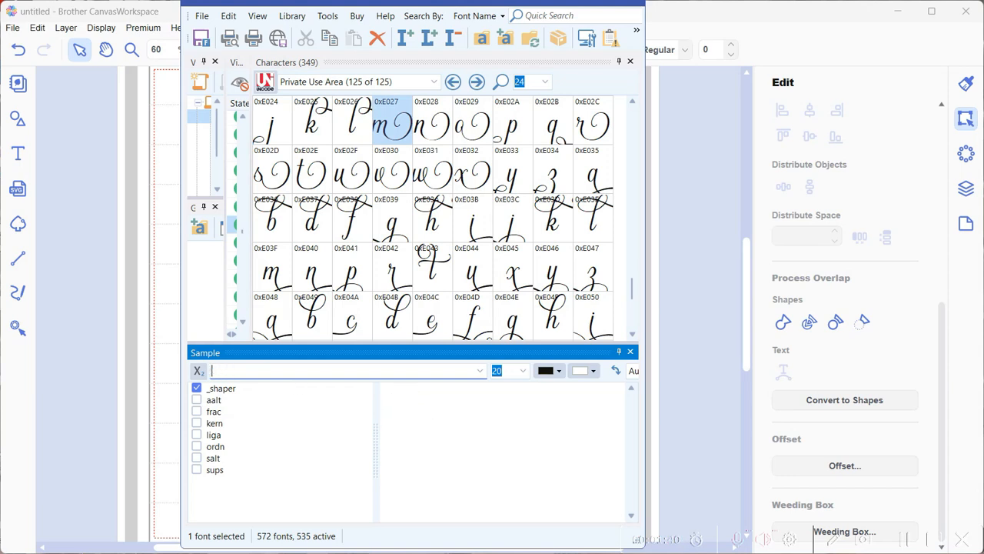
pyautogui.write('Susan')
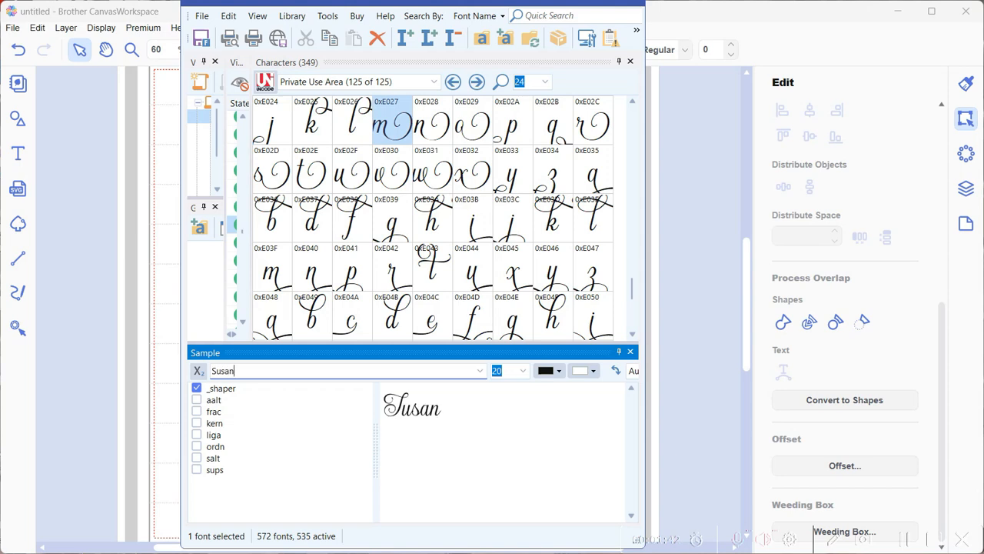
# - Replace the sample text with "Canvas Work"
pyautogui.press('BackSpace')
pyautogui.press('BackSpace')
pyautogui.press('BackSpace')
pyautogui.press('BackSpace')
pyautogui.press('BackSpace')
pyautogui.write('Canvas Work')
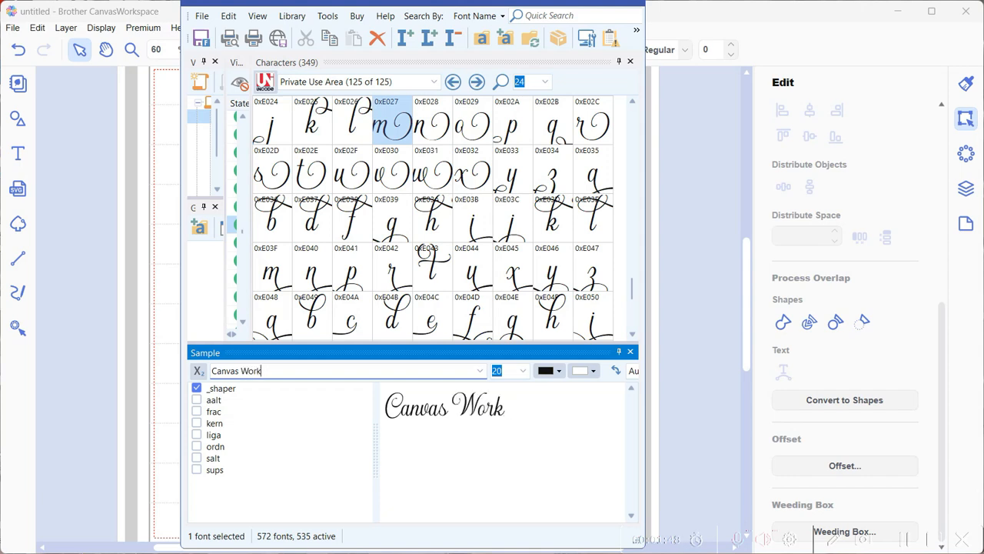
# - Complete the sample text as "Canvas Workspace" to preview it in Masterline Script, and clear the sample text
pyautogui.write('isspace')
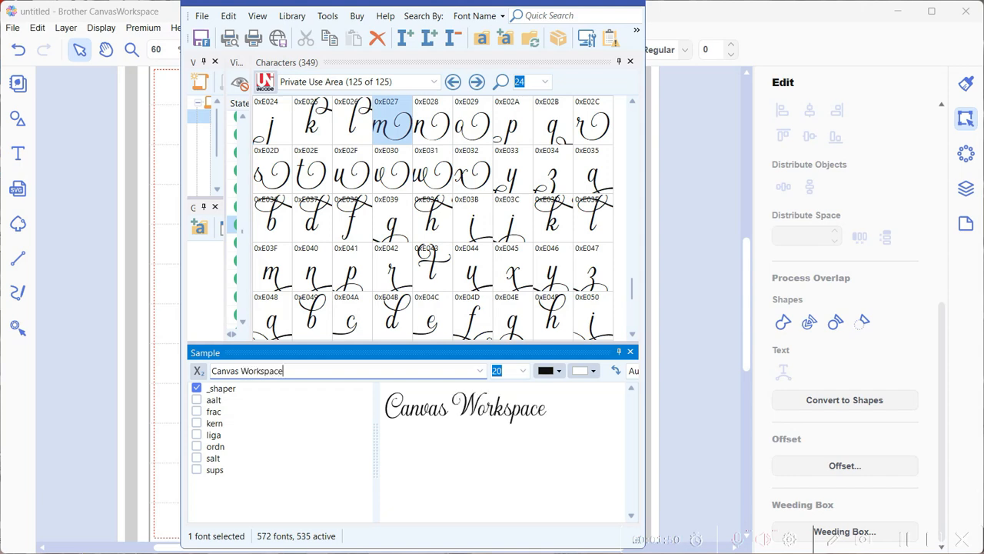
pyautogui.press('BackSpace')
pyautogui.press('BackSpace')
pyautogui.press('BackSpace')
pyautogui.press('BackSpace')
pyautogui.press('BackSpace')
pyautogui.press('BackSpace')
pyautogui.press('BackSpace')
pyautogui.press('BackSpace')
pyautogui.press('BackSpace')
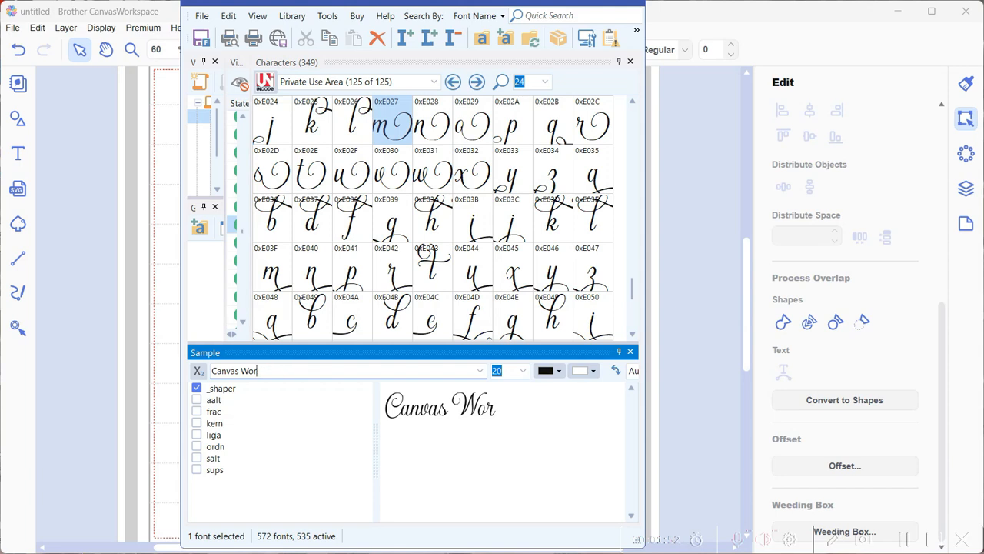
pyautogui.press('BackSpace')
pyautogui.press('BackSpace')
pyautogui.press('BackSpace')
pyautogui.press('BackSpace')
pyautogui.press('BackSpace')
pyautogui.press('BackSpace')
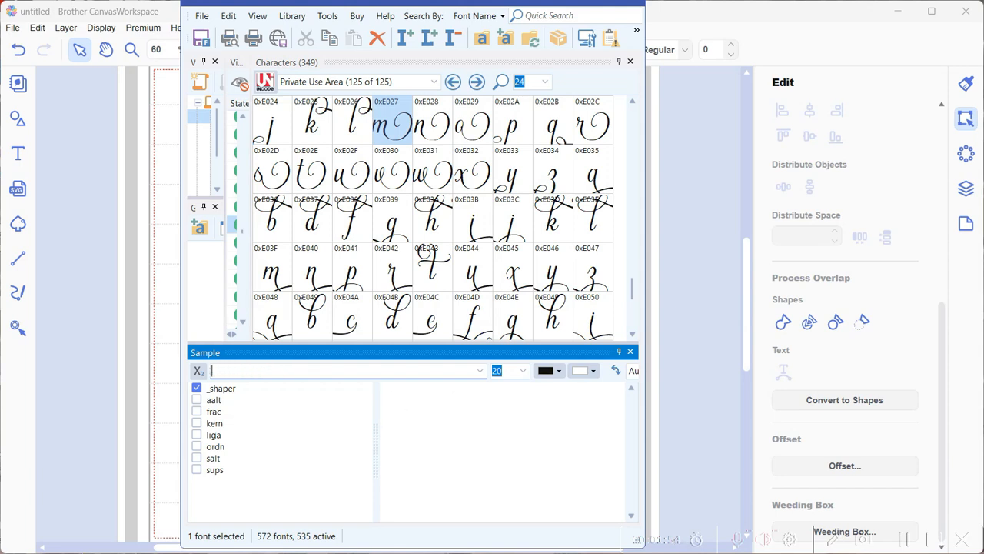
# - Enter "Create With" plus a first name as the sample text, and preview it with the aalt feature switched on and off
pyautogui.write('Creat')
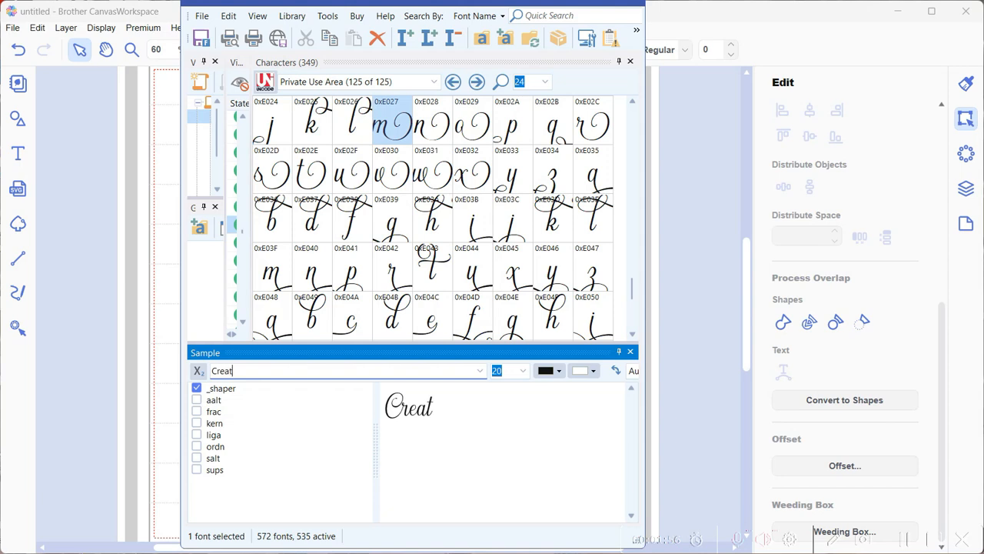
pyautogui.write('e With Sue')
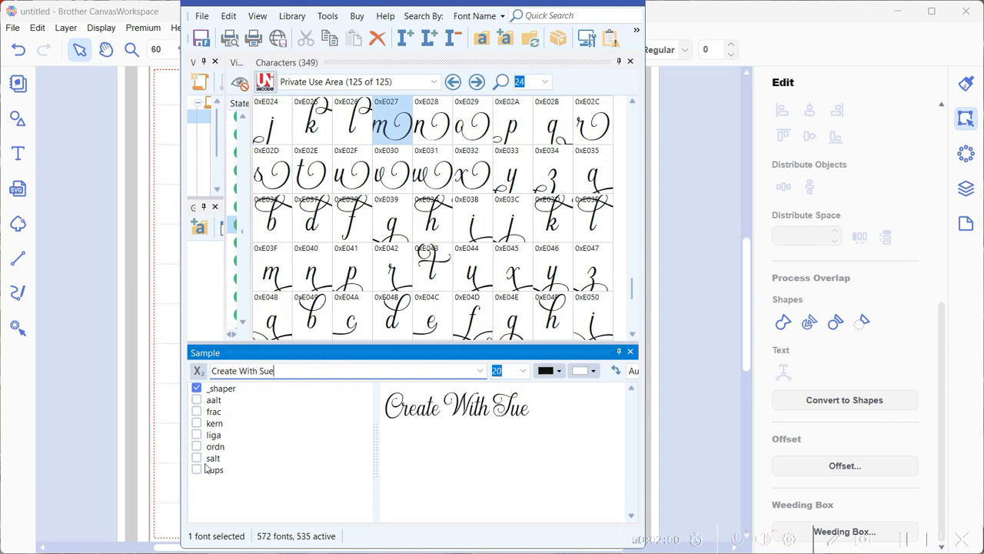
pyautogui.click(198, 401)
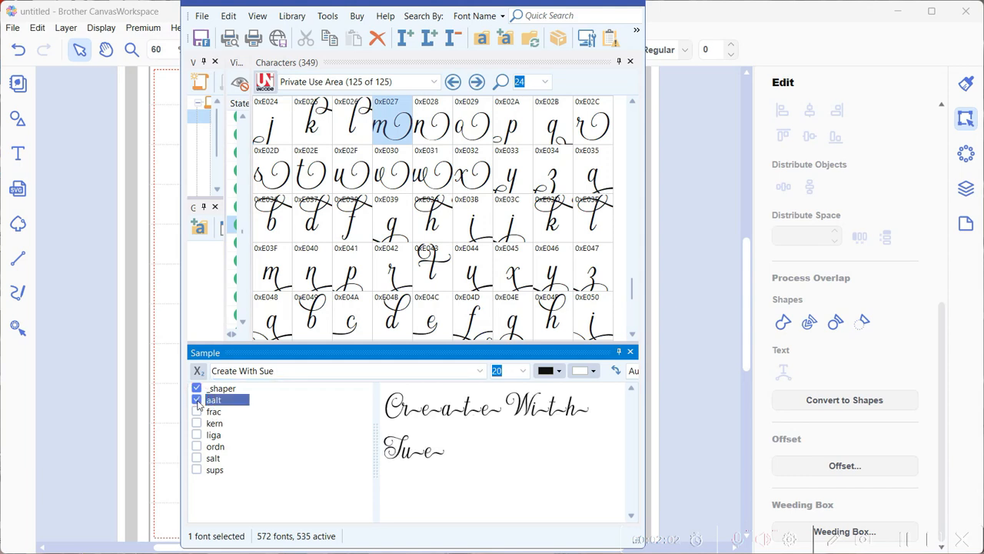
pyautogui.click(197, 401)
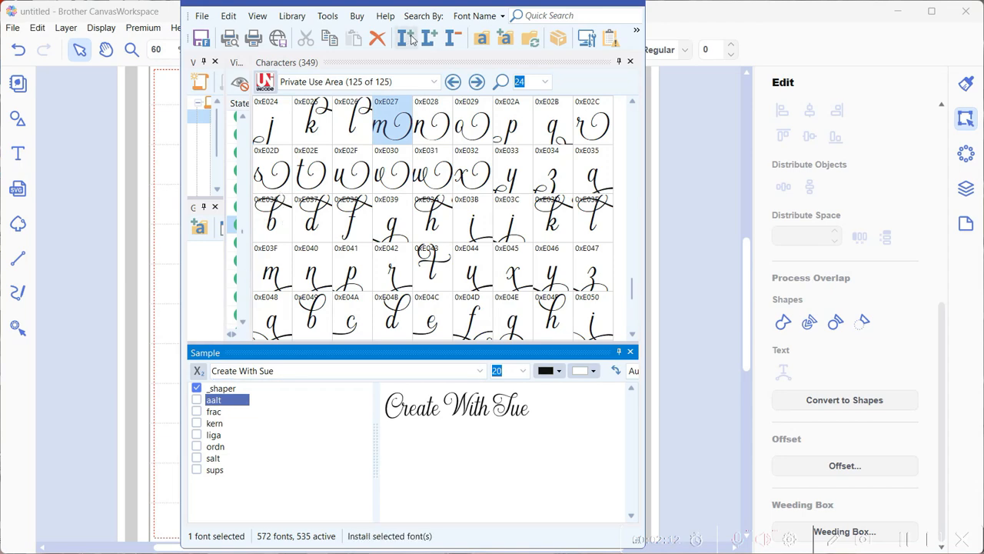
# - Arrange the MainType window beside the "Love" design so that the whole word and the character grid are both visible
pyautogui.moveTo(410, 3); pyautogui.dragTo(792, 23)
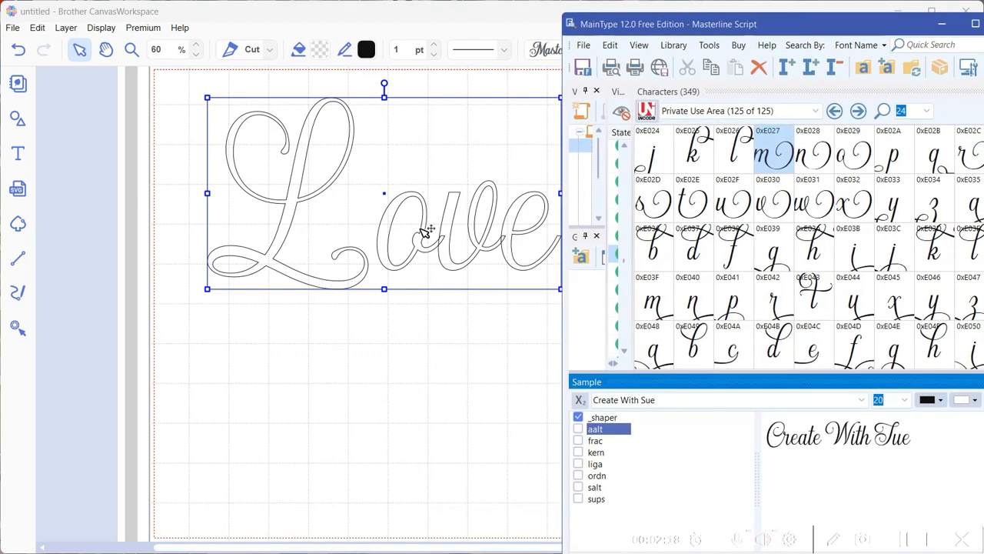
pyautogui.moveTo(227, 549); pyautogui.dragTo(270, 548)
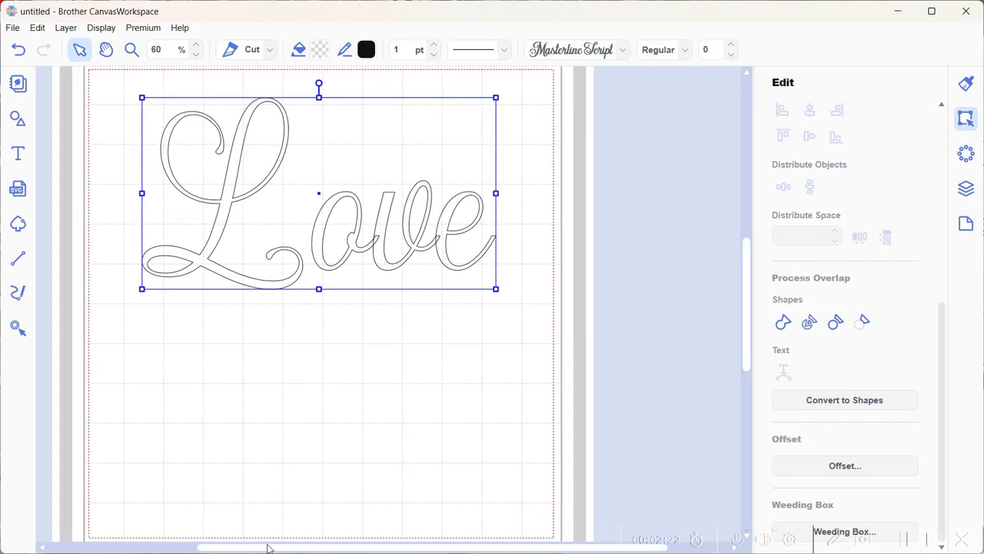
pyautogui.hotkey('alt', 'Tab')
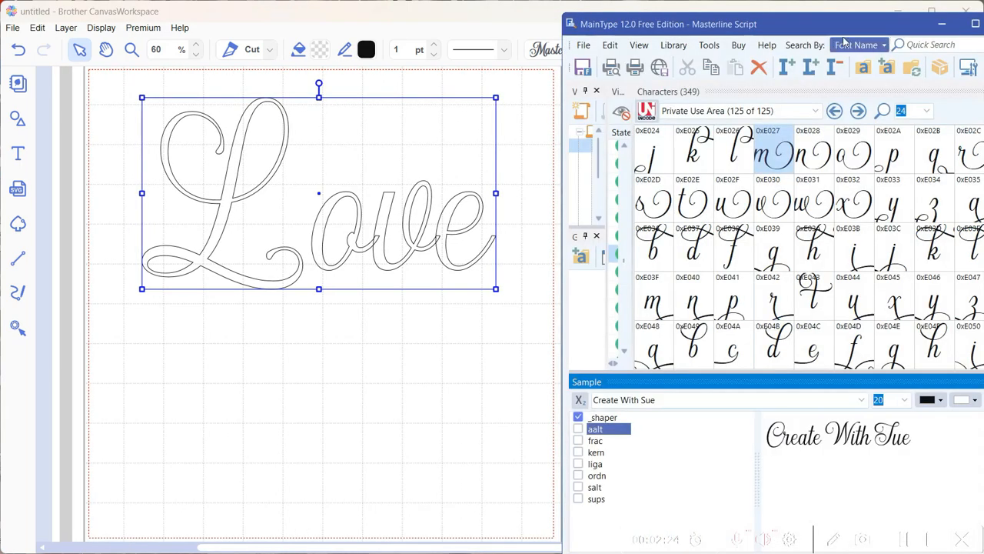
pyautogui.moveTo(835, 27); pyautogui.dragTo(790, 27)
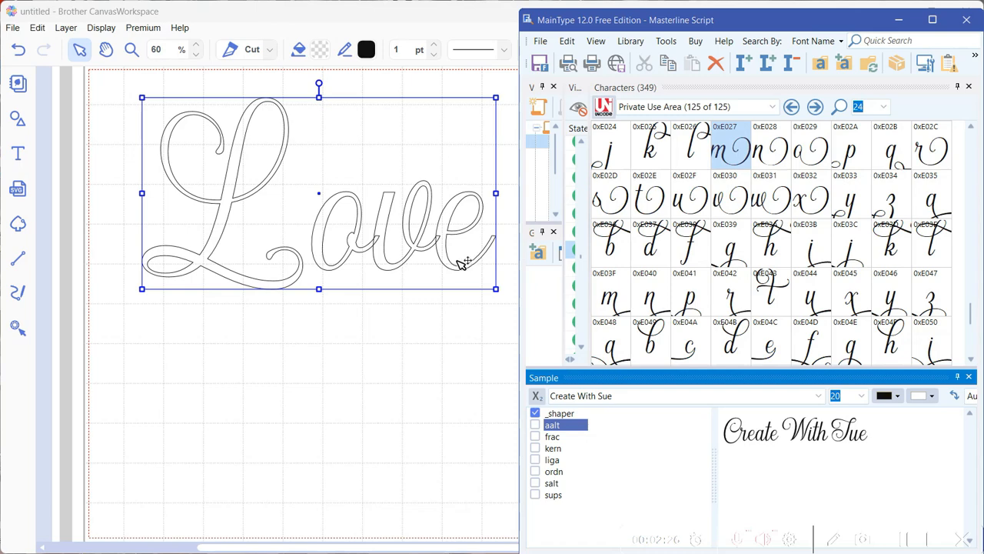
# - Open the "Love" text for editing and delete its final "e"
pyautogui.click(449, 231)
pyautogui.moveTo(449, 230); pyautogui.dragTo(463, 250)
pyautogui.click(491, 259)
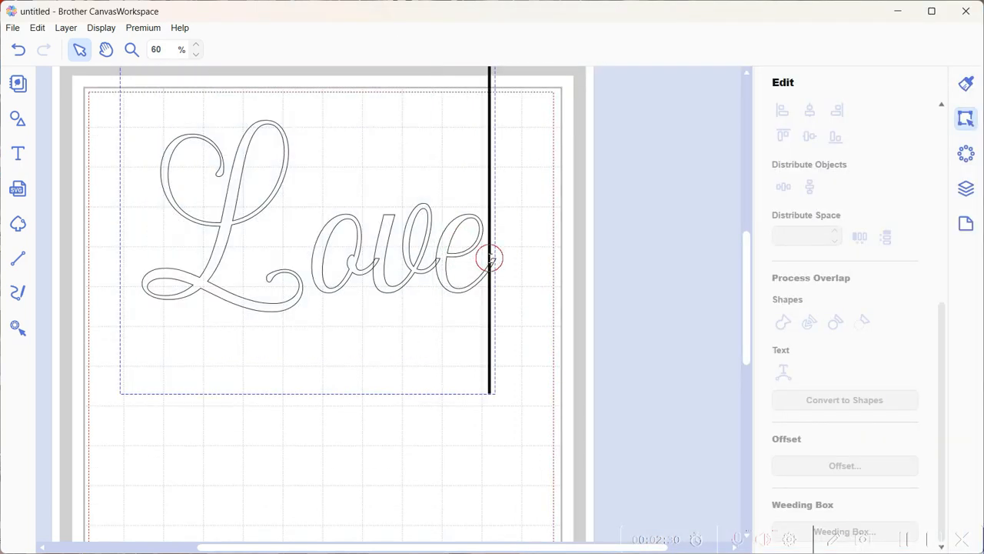
pyautogui.press('BackSpace')
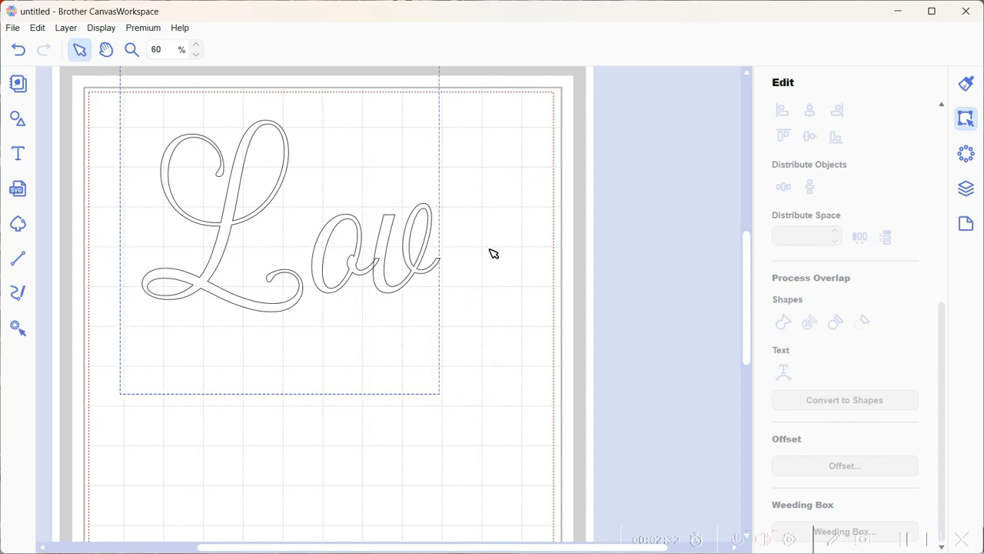
# - Switch to MainType, look through the alternate letters, and copy the wavy-tailed "e" (0xE005) as a character to the clipboard
pyautogui.click(739, 551)
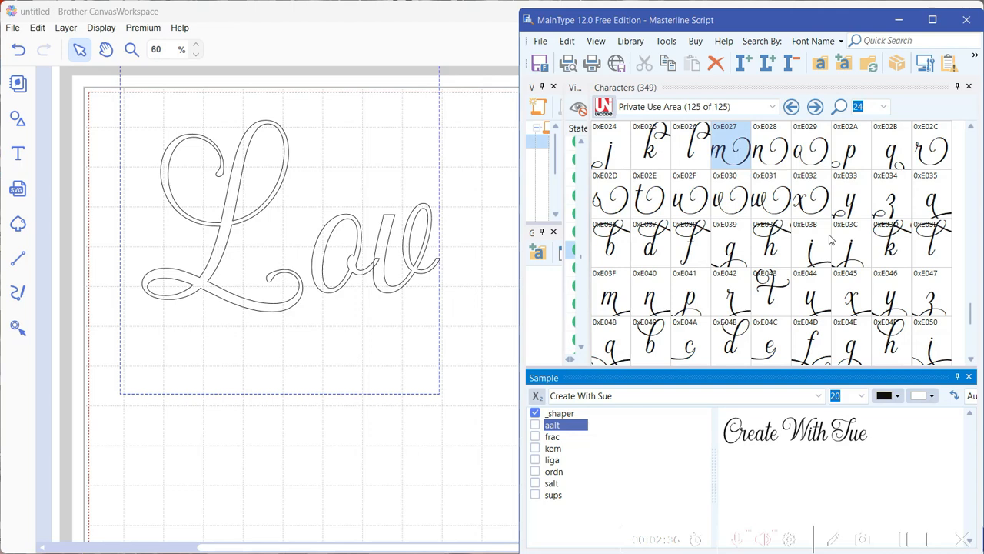
pyautogui.scroll(5, 830, 240)
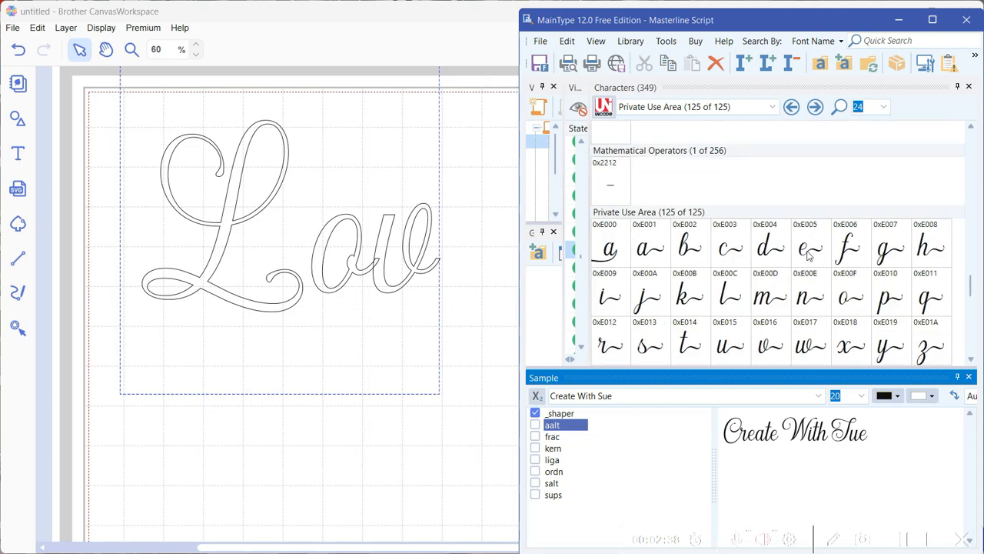
pyautogui.click(809, 256)
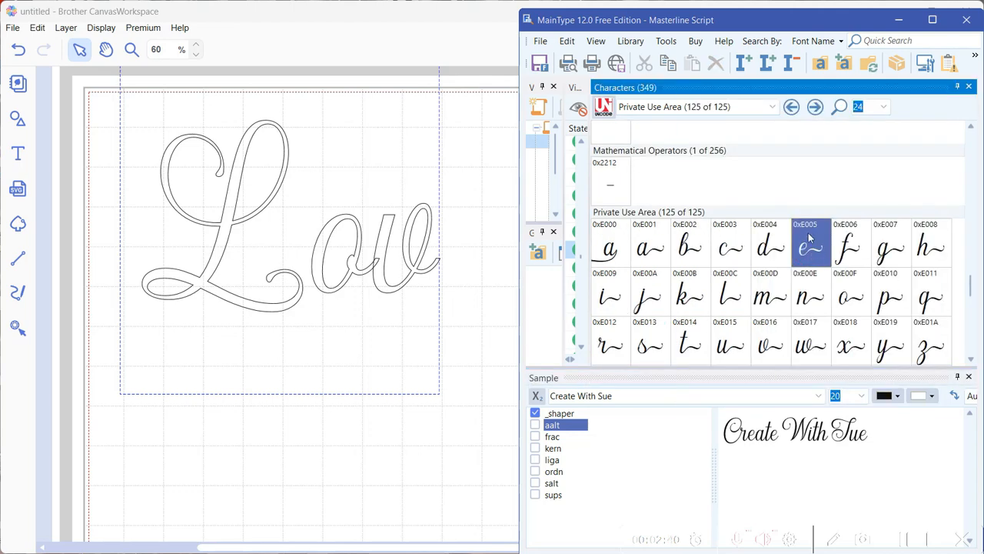
pyautogui.scroll(-10, 820, 251)
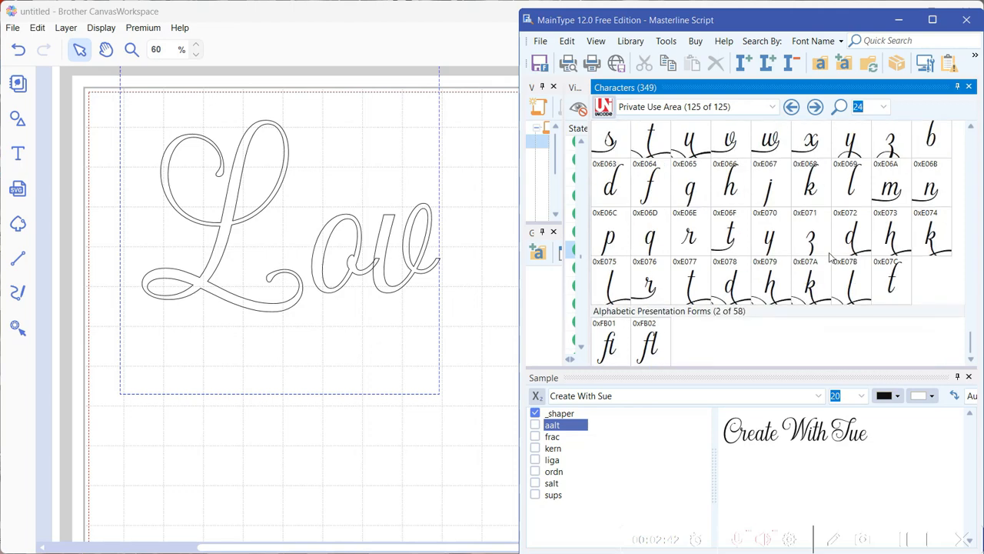
pyautogui.scroll(3, 830, 257)
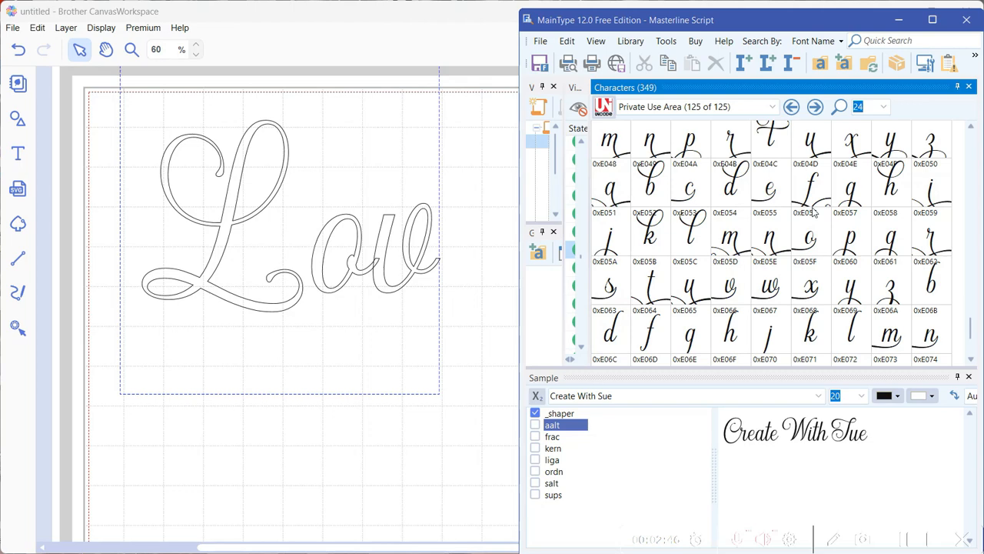
pyautogui.scroll(6, 814, 213)
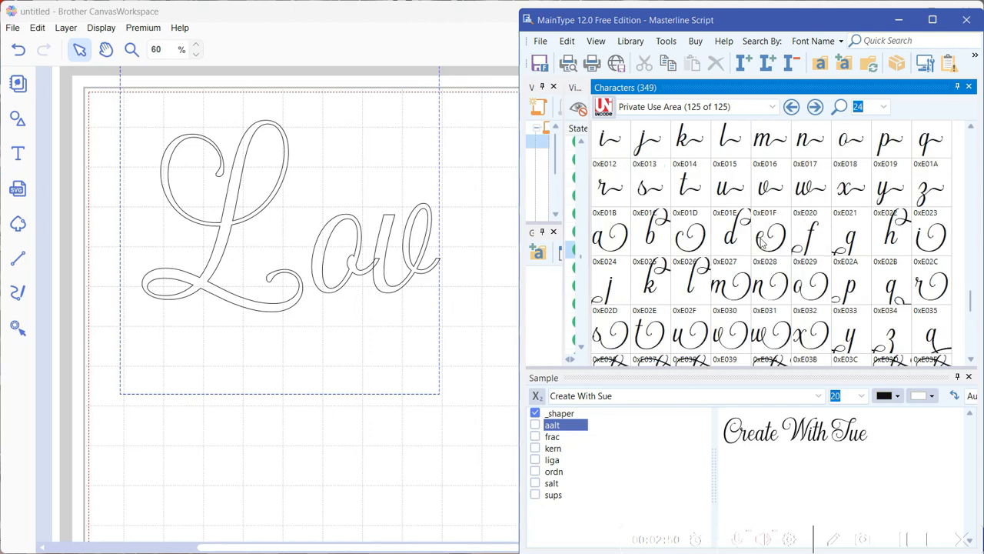
pyautogui.scroll(5, 817, 223)
pyautogui.scroll(-3, 818, 223)
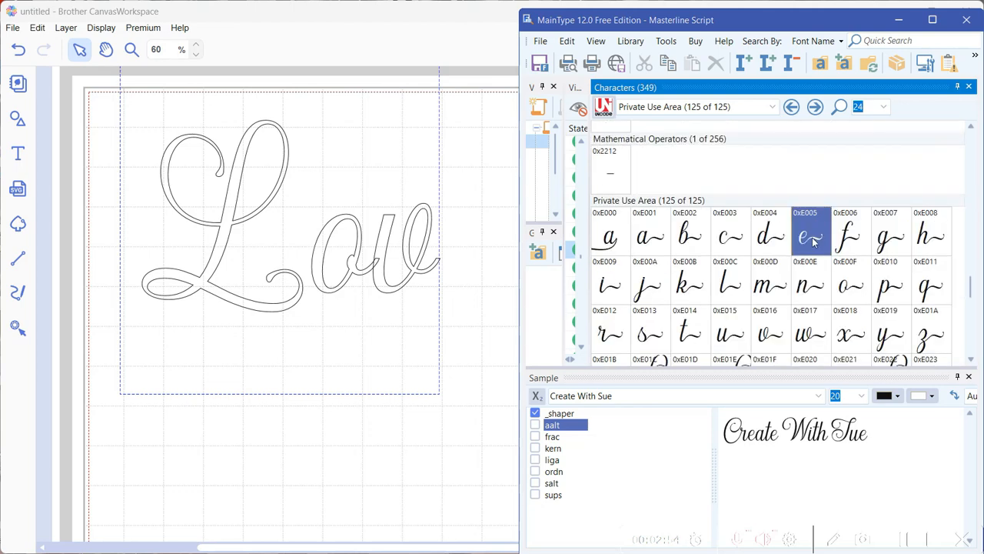
pyautogui.rightClick(813, 240)
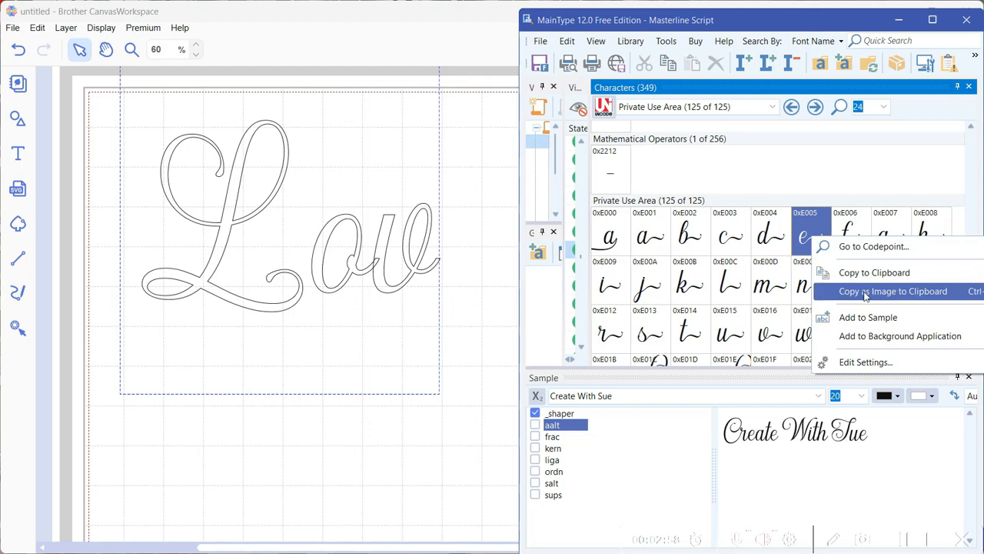
pyautogui.click(864, 282)
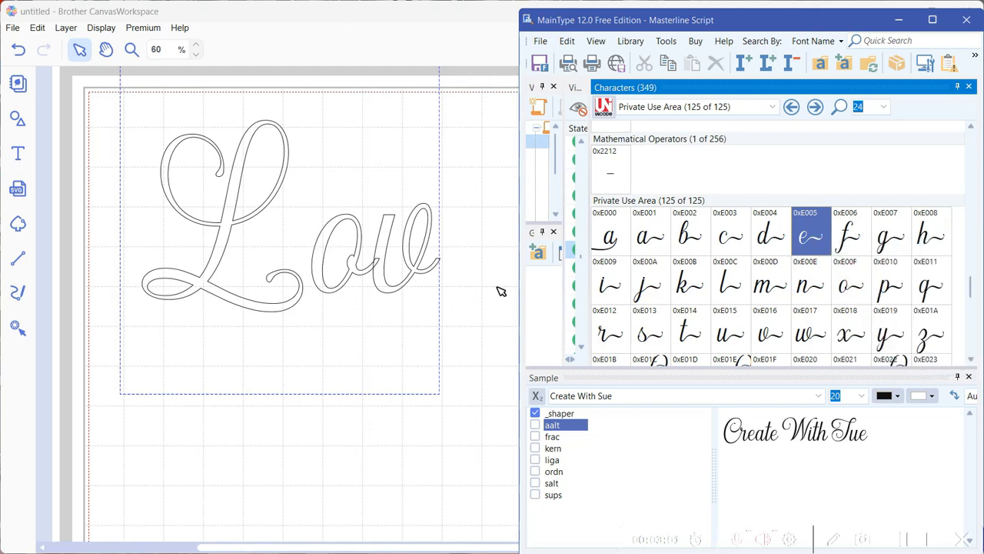
# - Paste the copied "e" after "Lov" in the CanvasWorkspace design and scale the word down to fit within the mat's cutting area
pyautogui.click(434, 250)
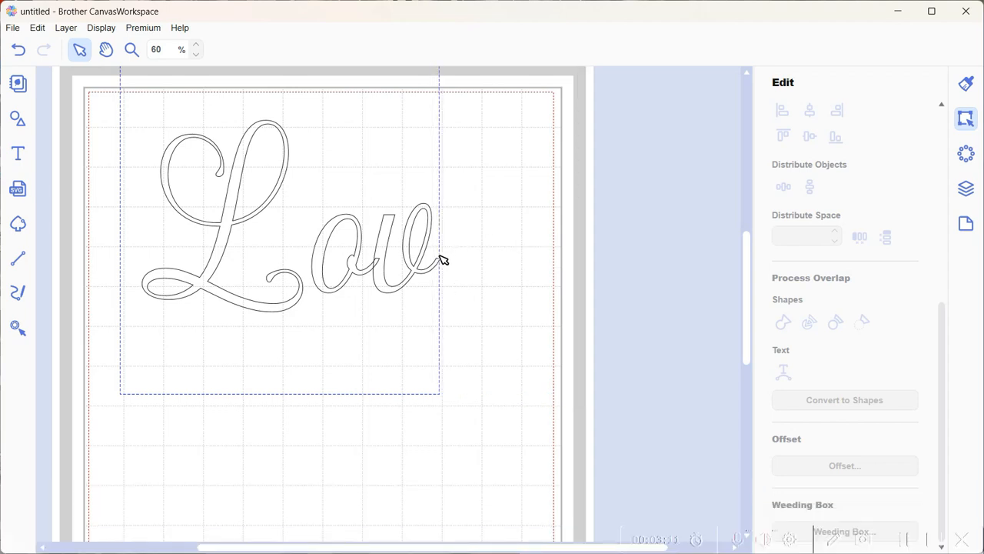
pyautogui.rightClick(437, 257)
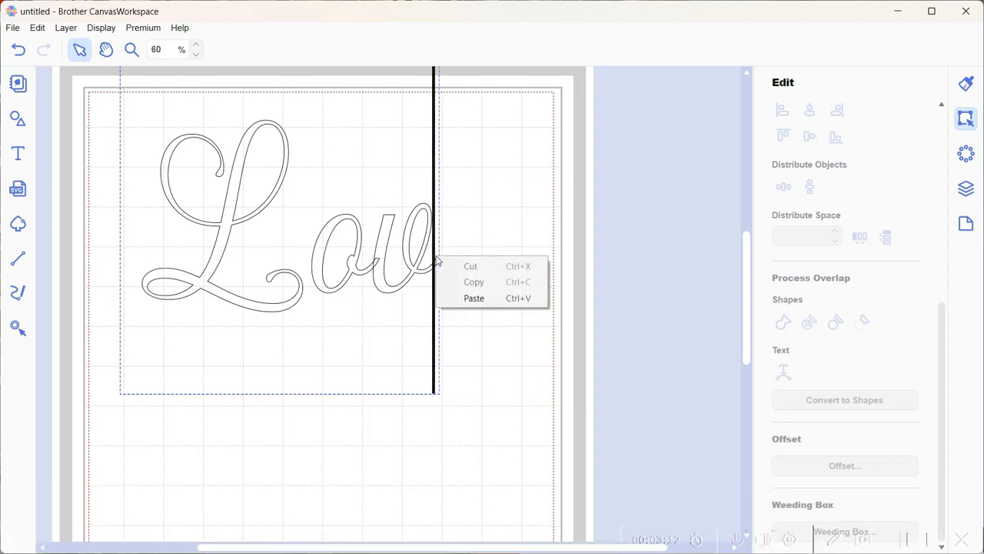
pyautogui.click(474, 299)
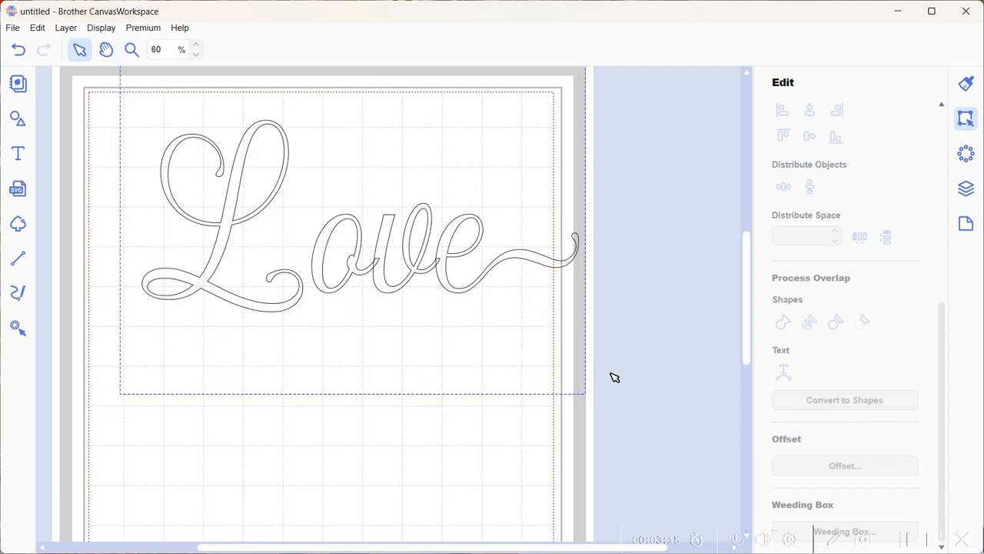
pyautogui.click(650, 357)
pyautogui.moveTo(579, 310); pyautogui.dragTo(529, 290)
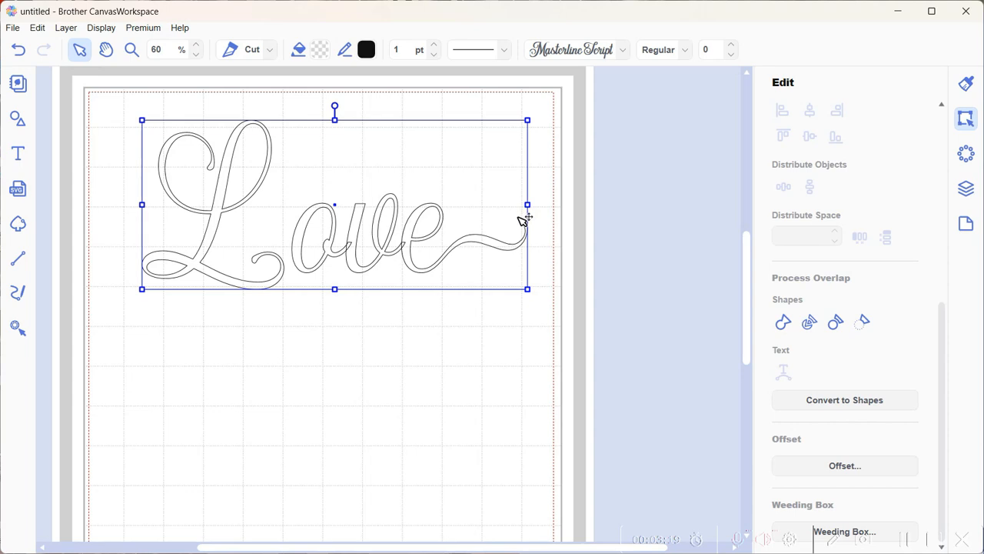
# - Reopen the word for editing and delete the wavy-tailed "e" at its end
pyautogui.doubleClick(421, 234)
pyautogui.click(466, 236)
pyautogui.press('BackSpace')
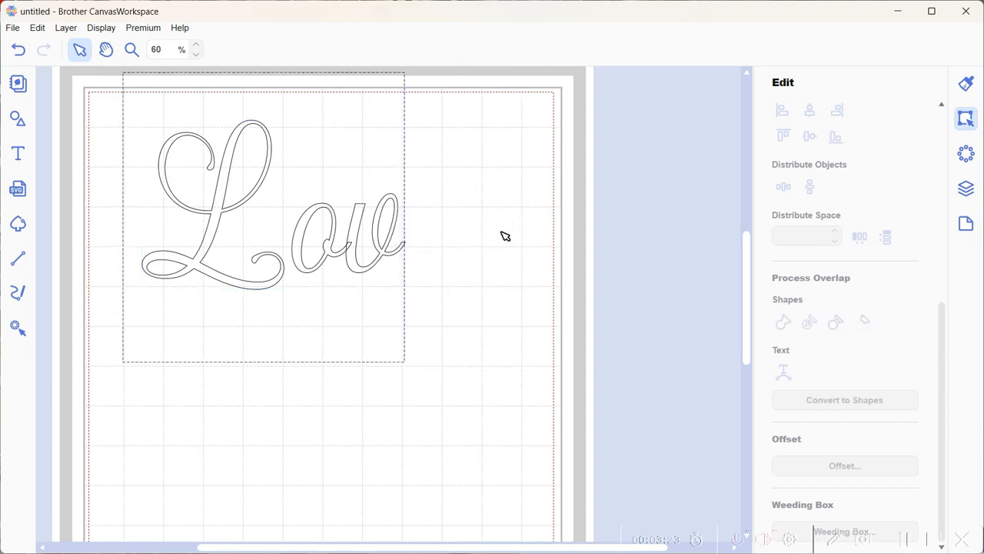
# - Switch to MainType and copy the large-looped alternate "e" (0xE01F) as a character to the clipboard
pyautogui.click(739, 553)
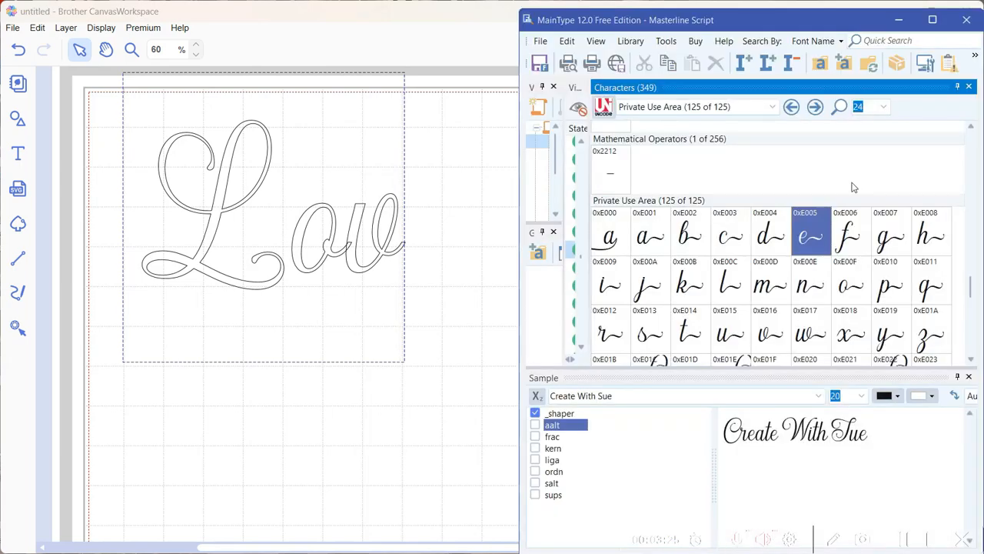
pyautogui.scroll(-3, 817, 262)
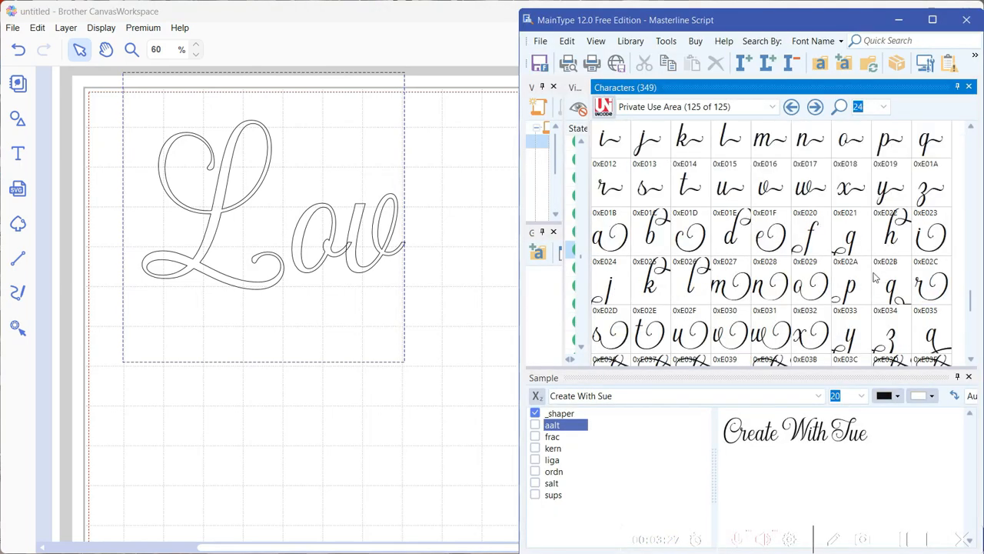
pyautogui.click(773, 245)
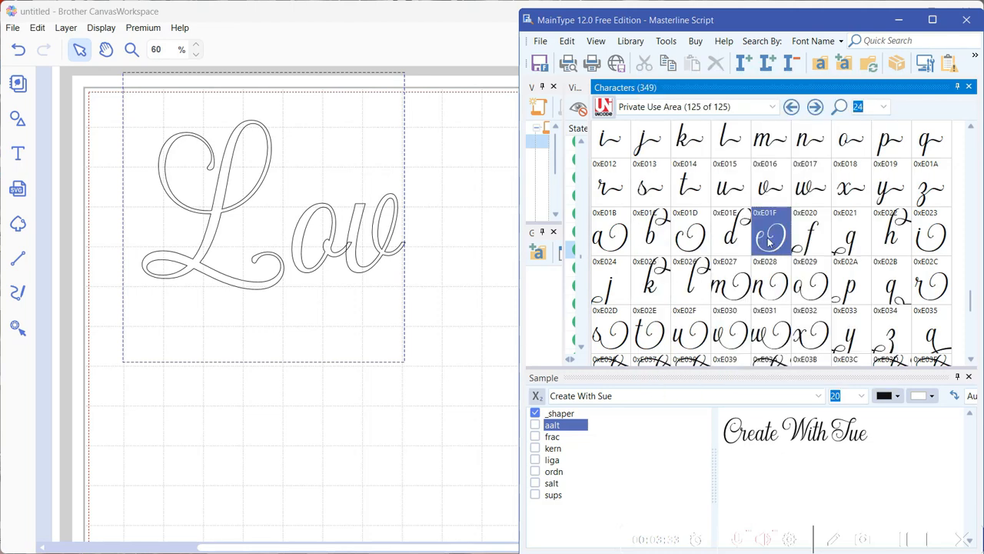
pyautogui.rightClick(768, 240)
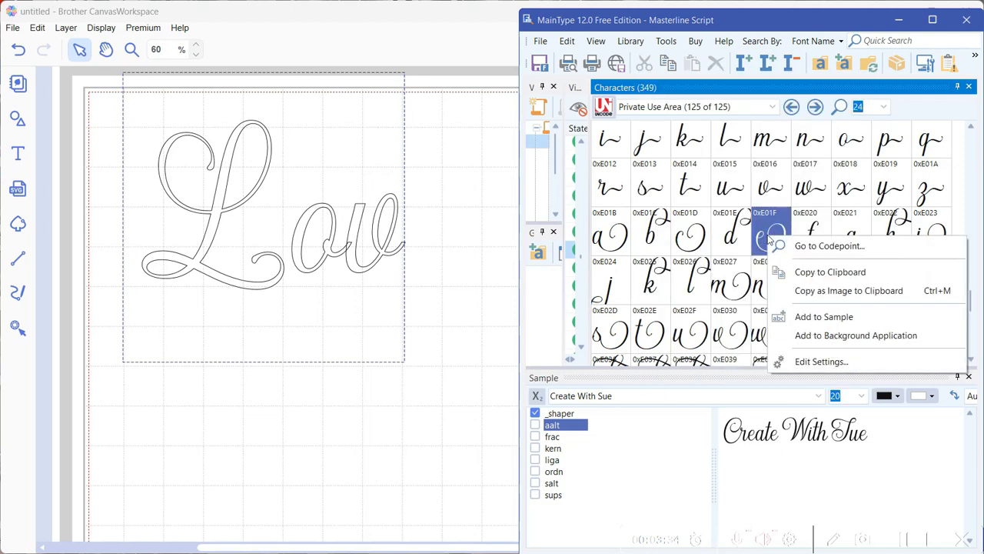
pyautogui.click(807, 269)
# - Try the large-looped "e" at the end of "Lov" in CanvasWorkspace by pasting it, and delete it again
pyautogui.doubleClick(401, 231)
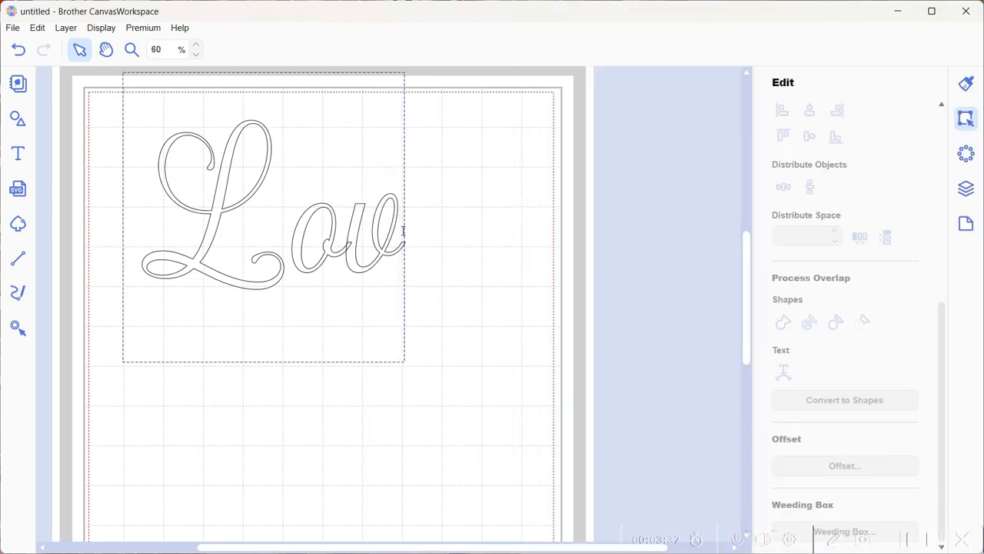
pyautogui.hotkey('ctrl', 'v')
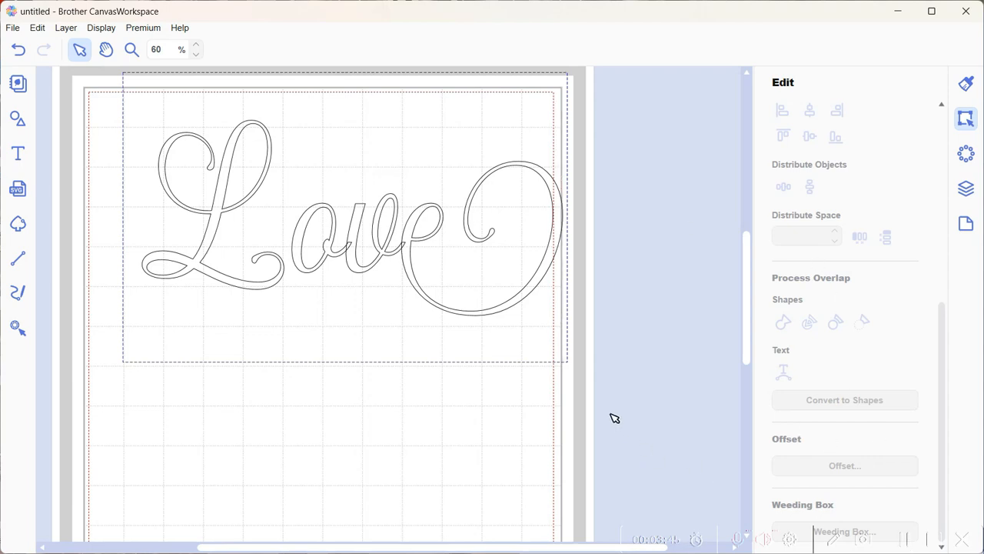
pyautogui.press('BackSpace')
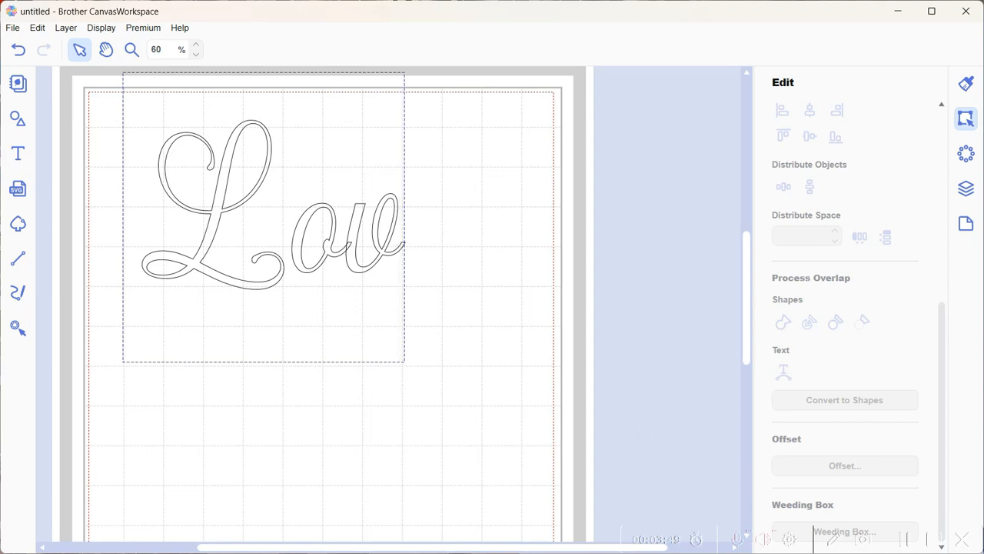
# - Switch to MainType, browse the remaining Private Use Area alternates, and copy the "e" with the underline swash (0xE04C) as a character to the clipboard
pyautogui.hotkey('alt', 'Tab')
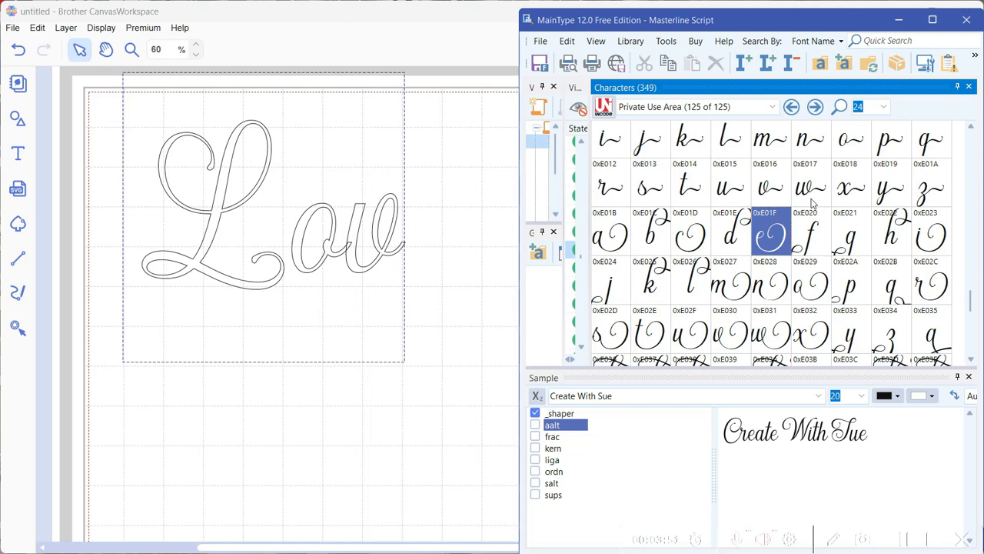
pyautogui.scroll(-2, 812, 202)
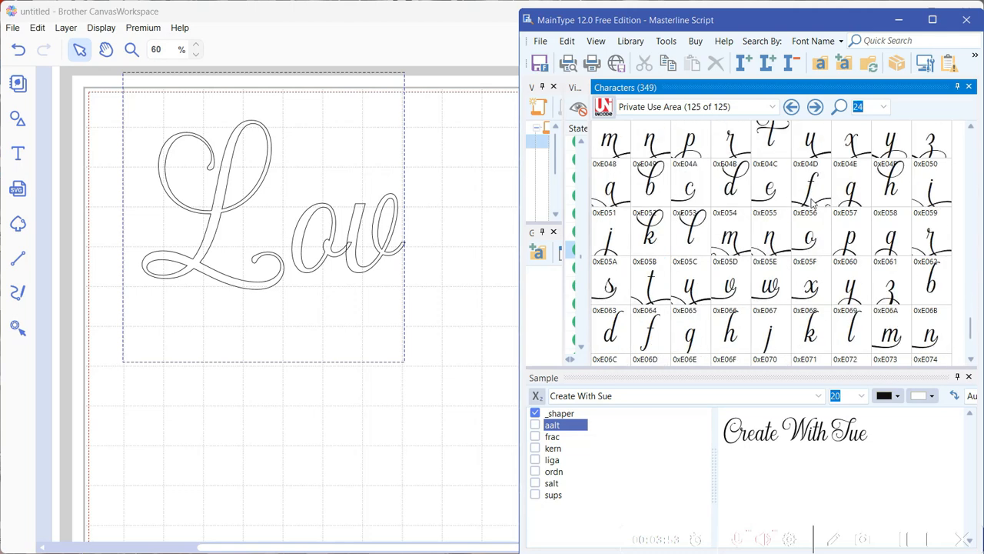
pyautogui.scroll(-1, 813, 203)
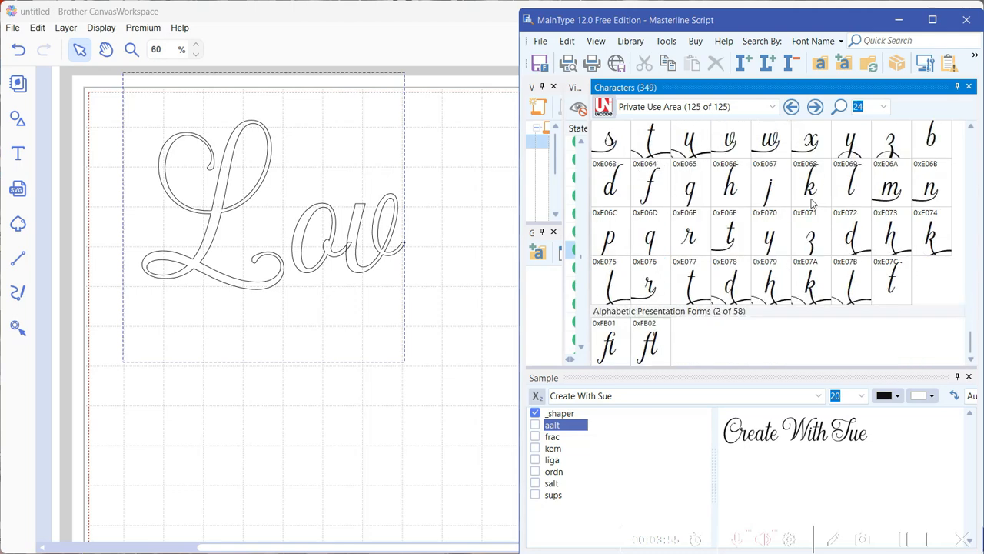
pyautogui.scroll(2, 812, 202)
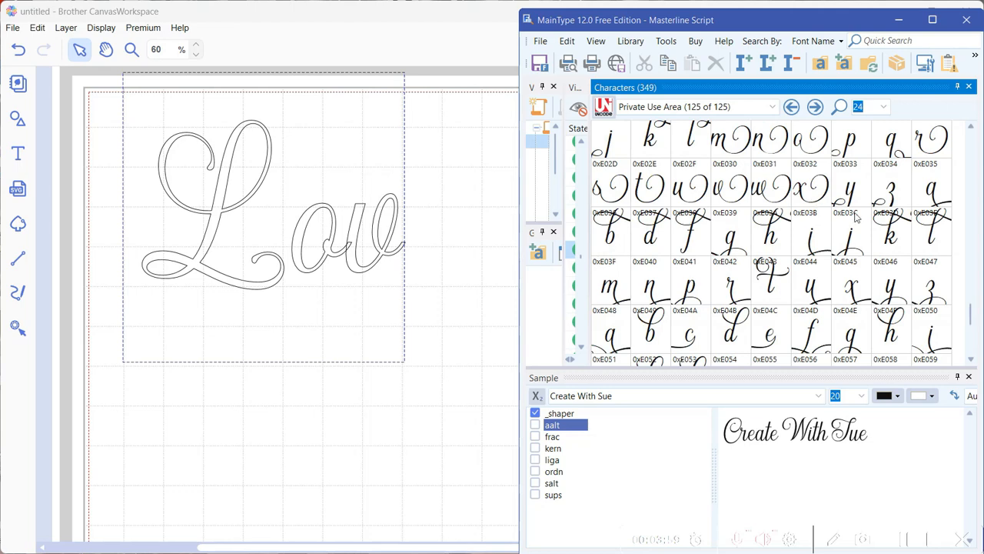
pyautogui.scroll(-1, 856, 218)
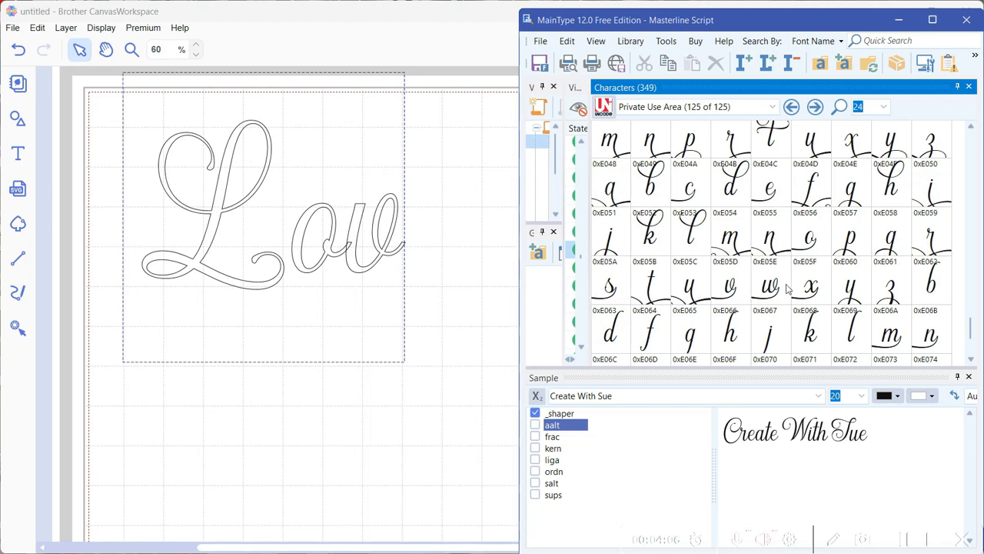
pyautogui.scroll(1, 785, 289)
pyautogui.scroll(1, 792, 273)
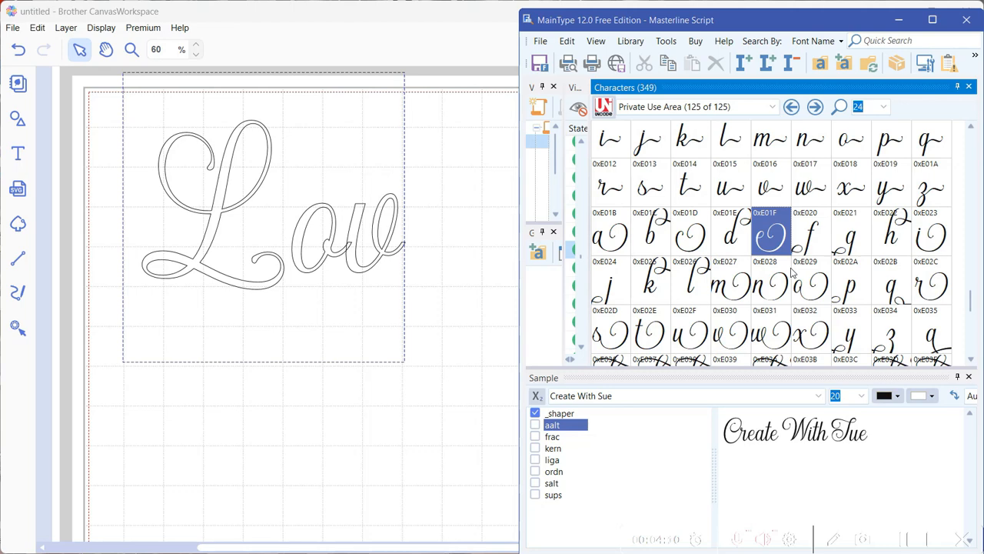
pyautogui.scroll(1, 792, 273)
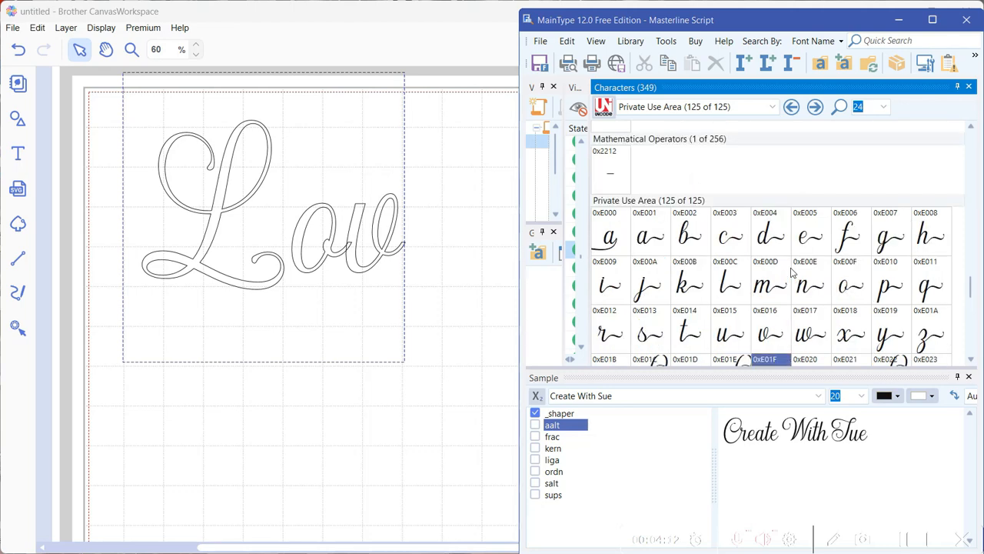
pyautogui.scroll(-2, 792, 273)
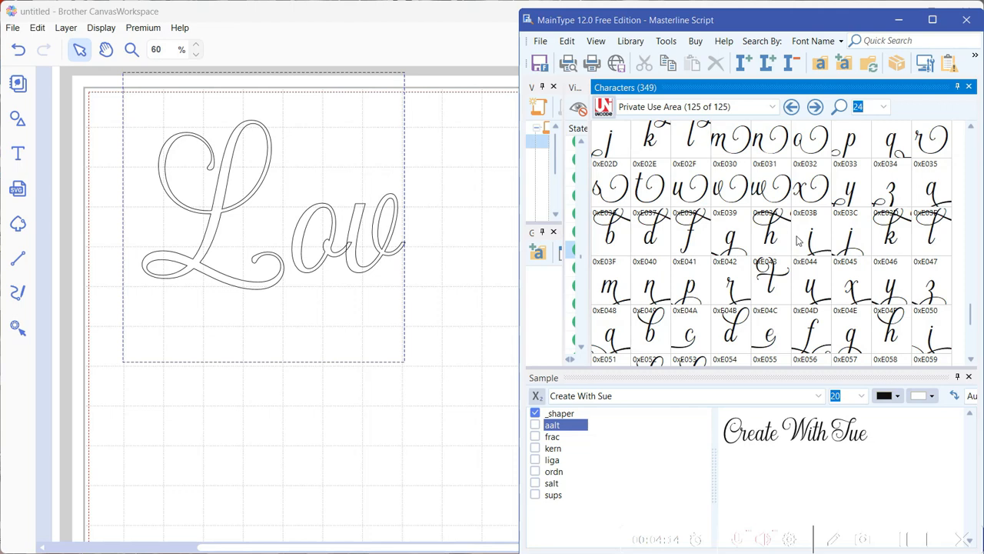
pyautogui.click(770, 334)
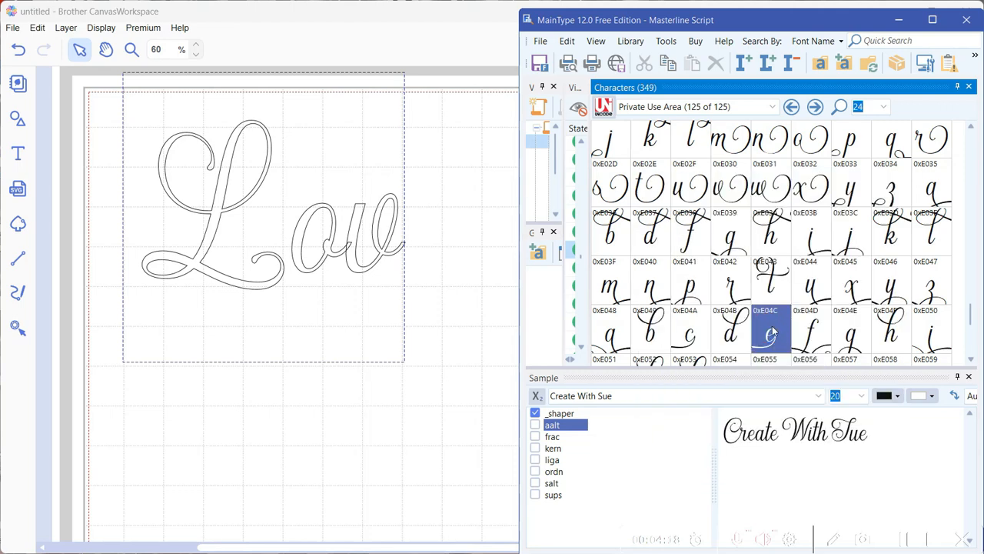
pyautogui.rightClick(772, 332)
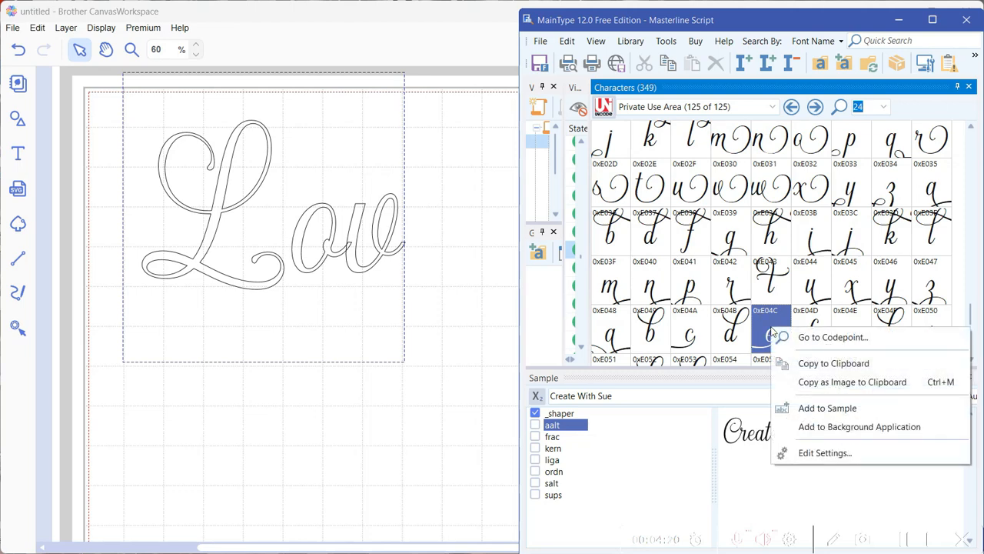
pyautogui.click(806, 363)
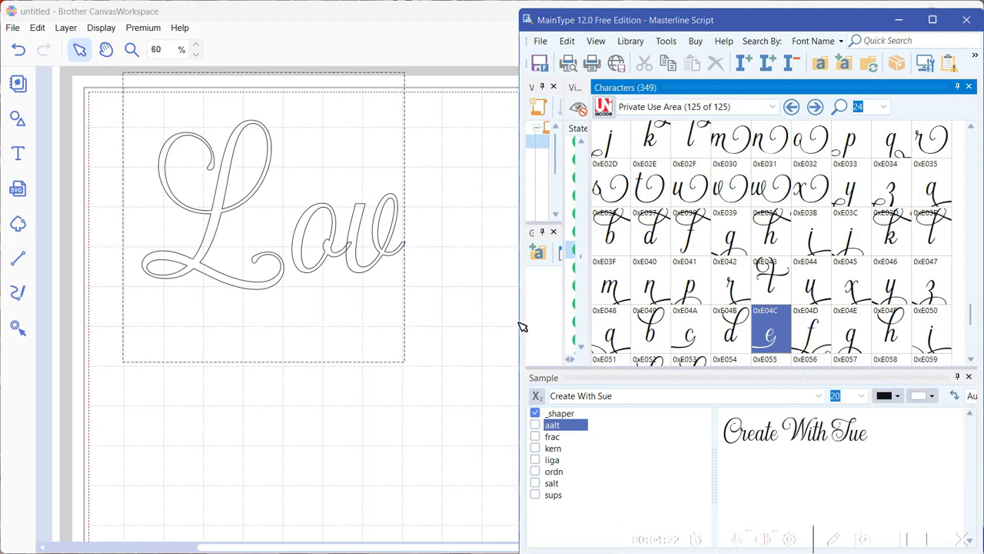
# - Switch to CanvasWorkspace and paste the copied underline-swash "e" at the end of "Lov"
pyautogui.click(399, 222)
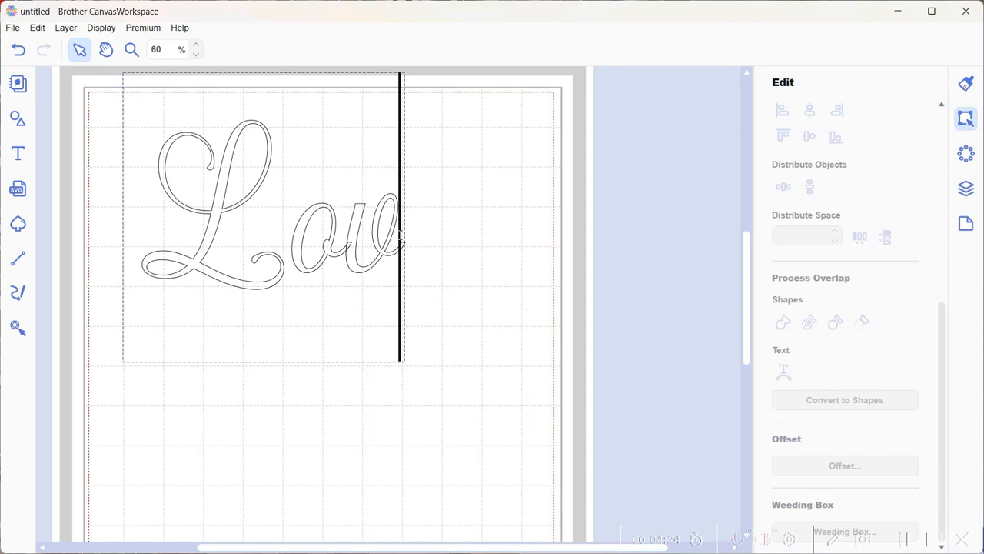
pyautogui.write('e')
pyautogui.click(502, 282)
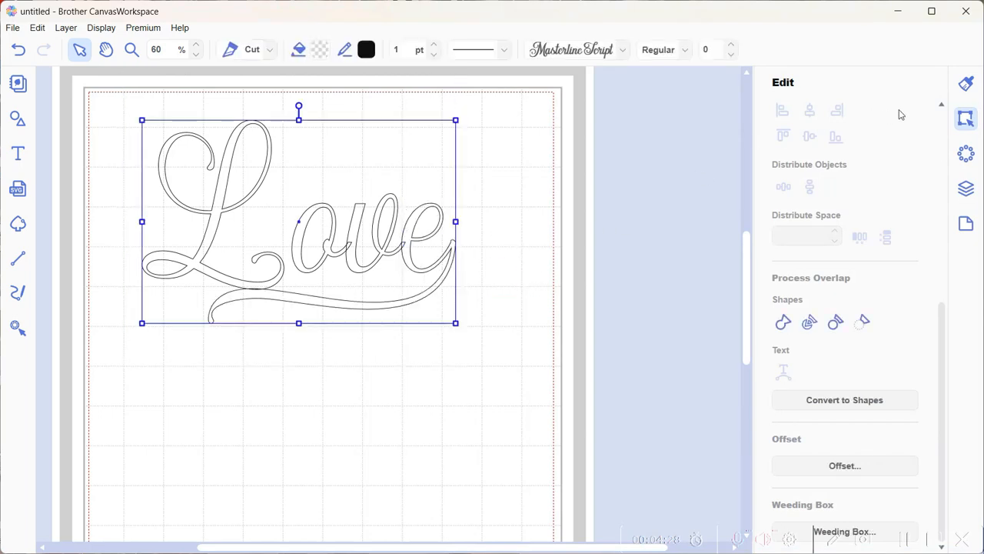
# - Give the word with the underline swash a pink fill, #E4007F
pyautogui.click(966, 84)
pyautogui.click(813, 211)
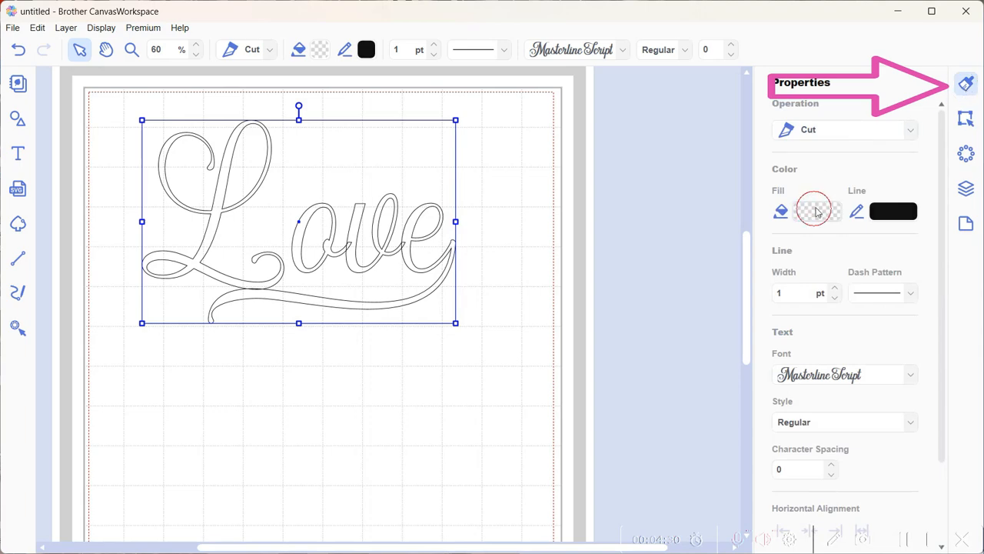
pyautogui.click(326, 272)
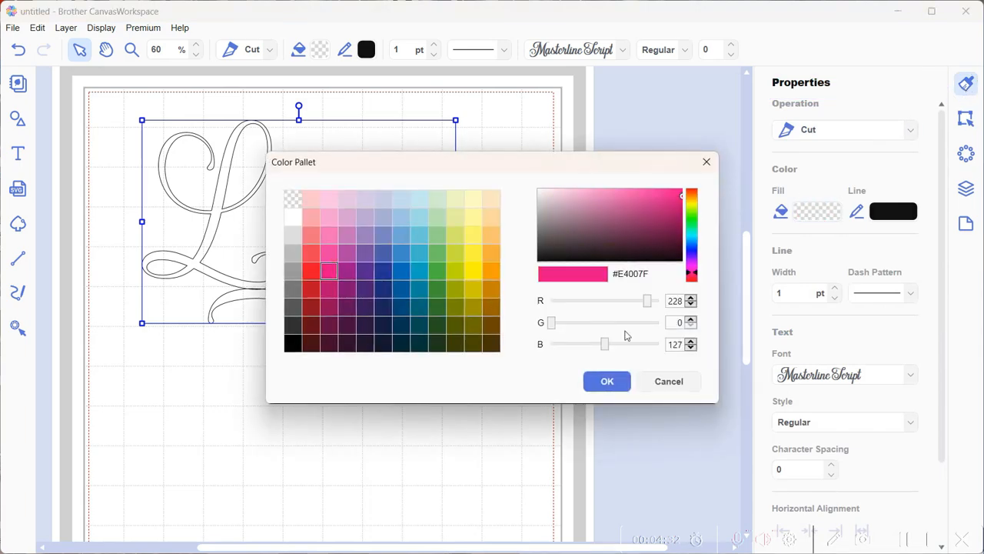
pyautogui.click(606, 381)
pyautogui.click(588, 181)
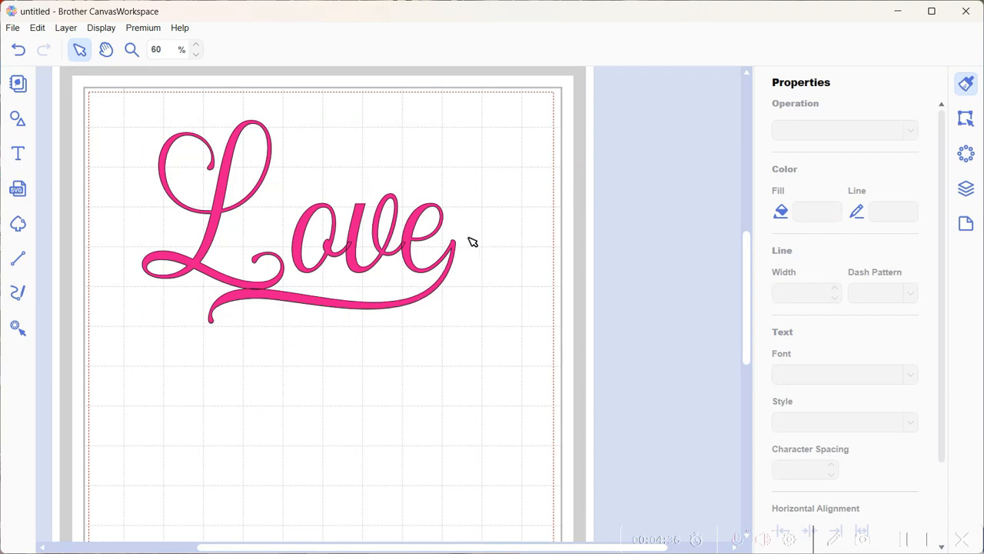
# - Undo back to the version of "Love" with the wavy-tailed "e" and fill that word with pink #E4007F
pyautogui.click(19, 49)
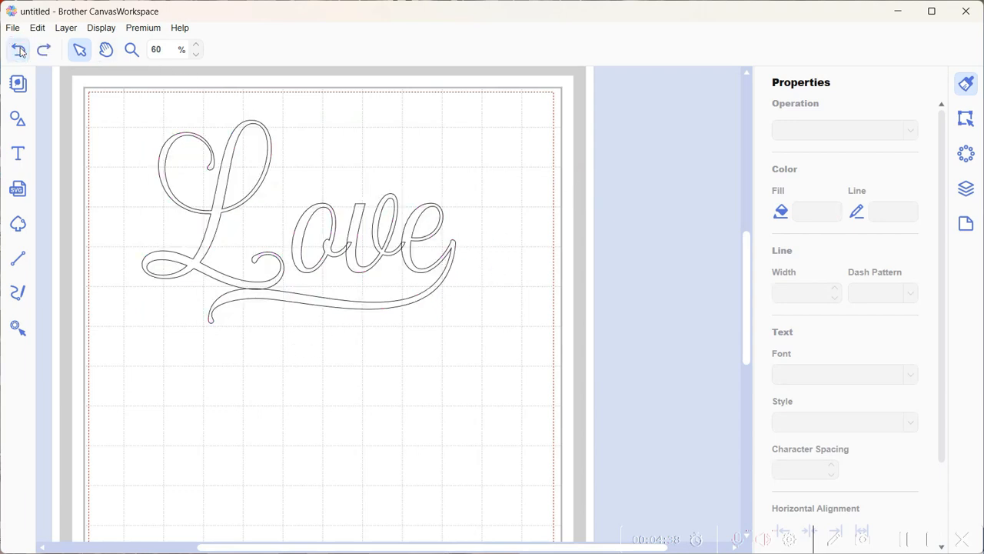
pyautogui.click(18, 50)
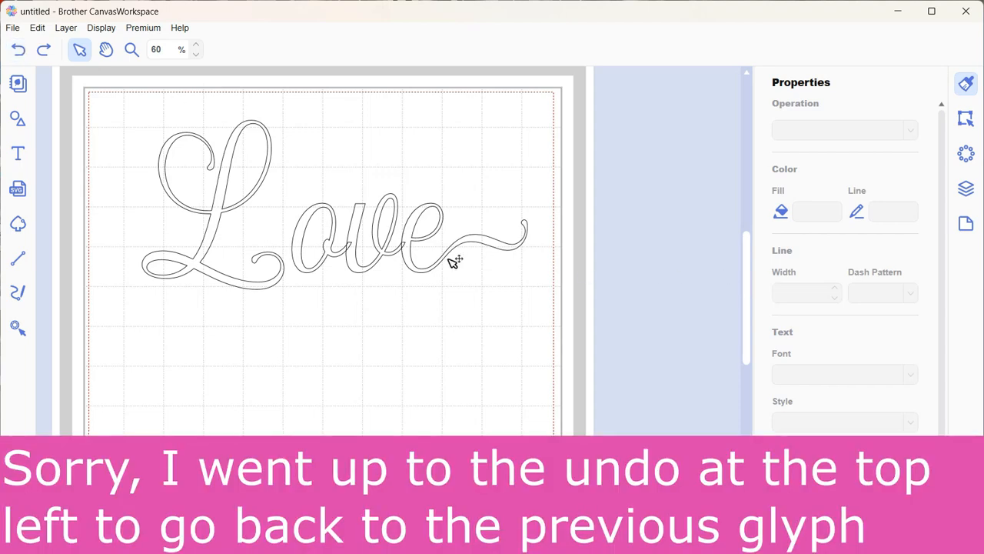
pyautogui.click(395, 244)
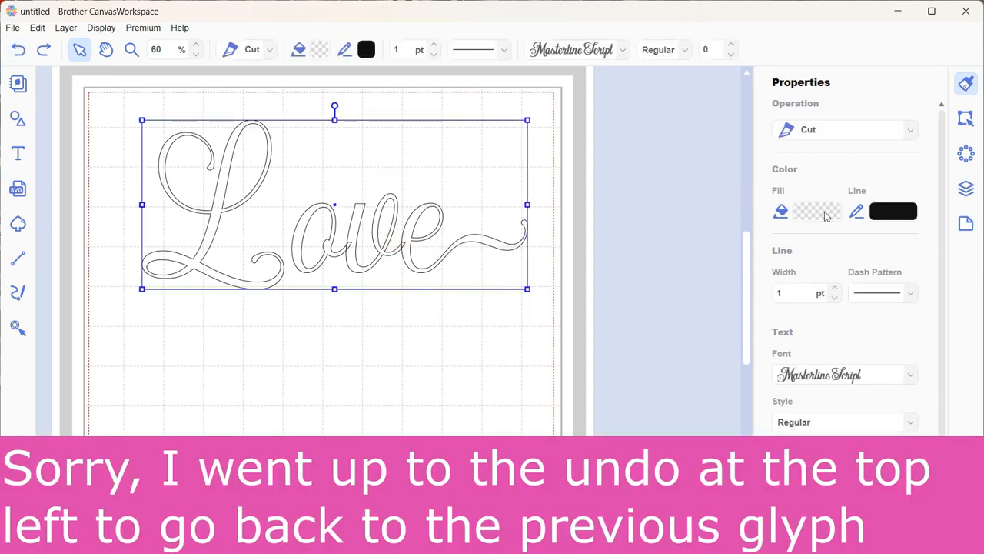
pyautogui.click(799, 219)
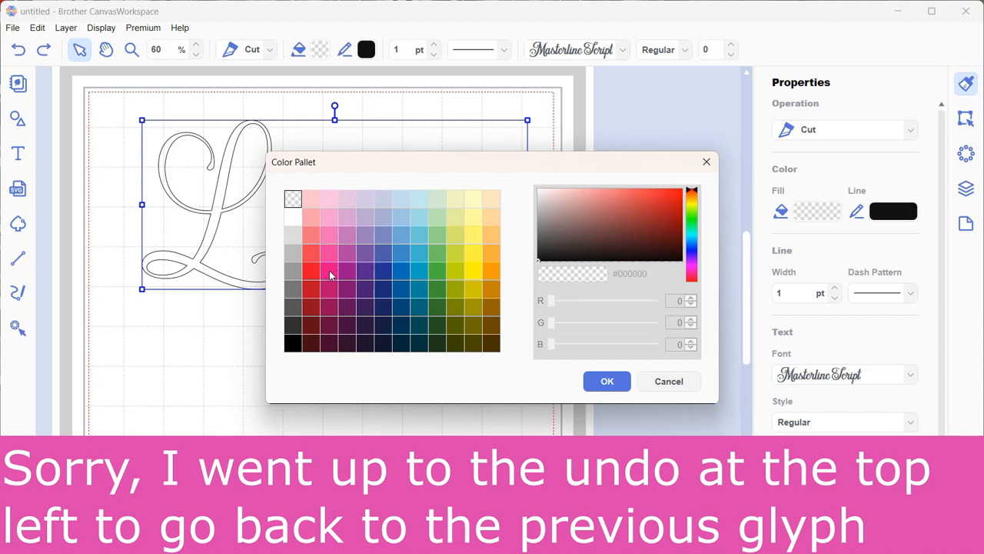
pyautogui.click(329, 270)
pyautogui.click(597, 380)
pyautogui.click(613, 305)
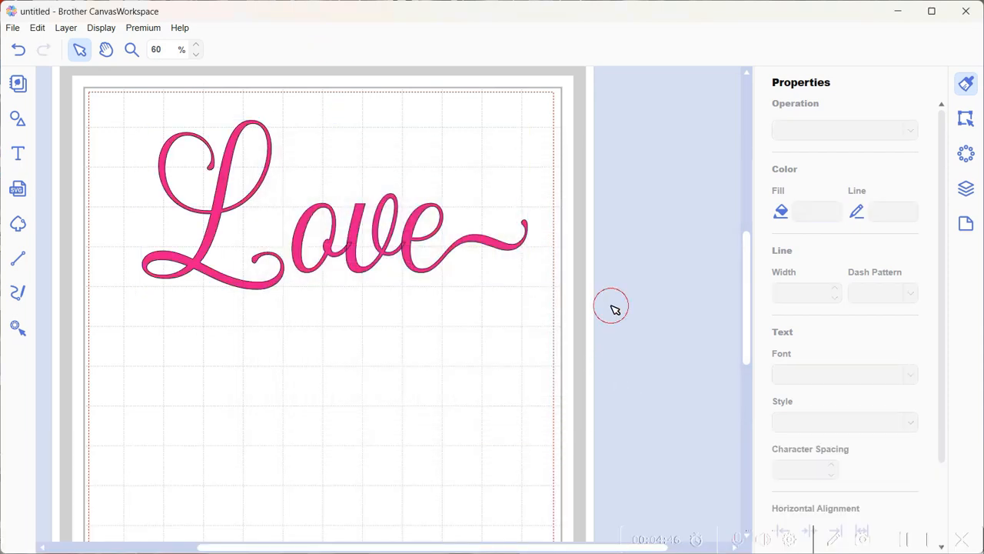
# - Examine up close how the outlines of the "o", "v" and "e" overlap where the letters join, and return to the whole word
pyautogui.click(131, 49)
pyautogui.click(362, 251)
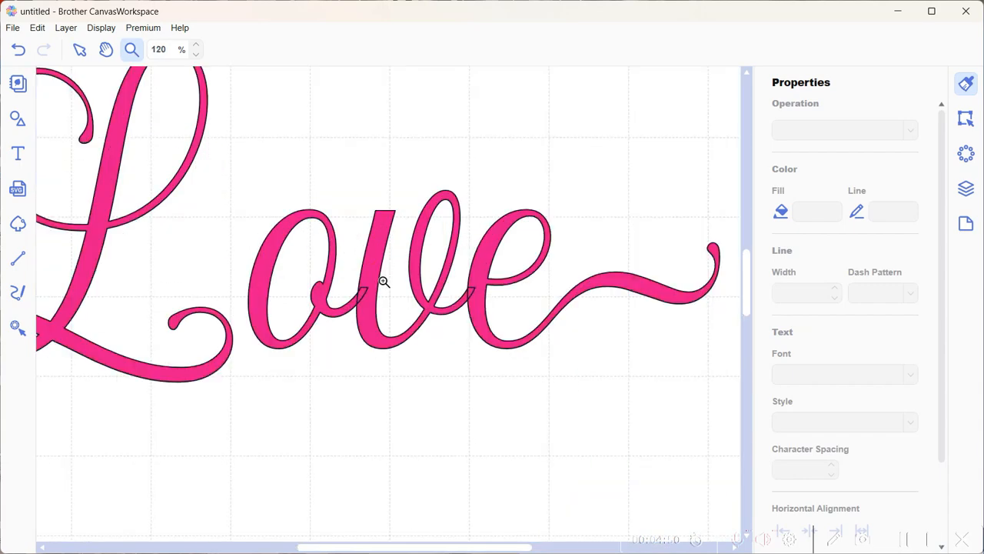
pyautogui.click(385, 282)
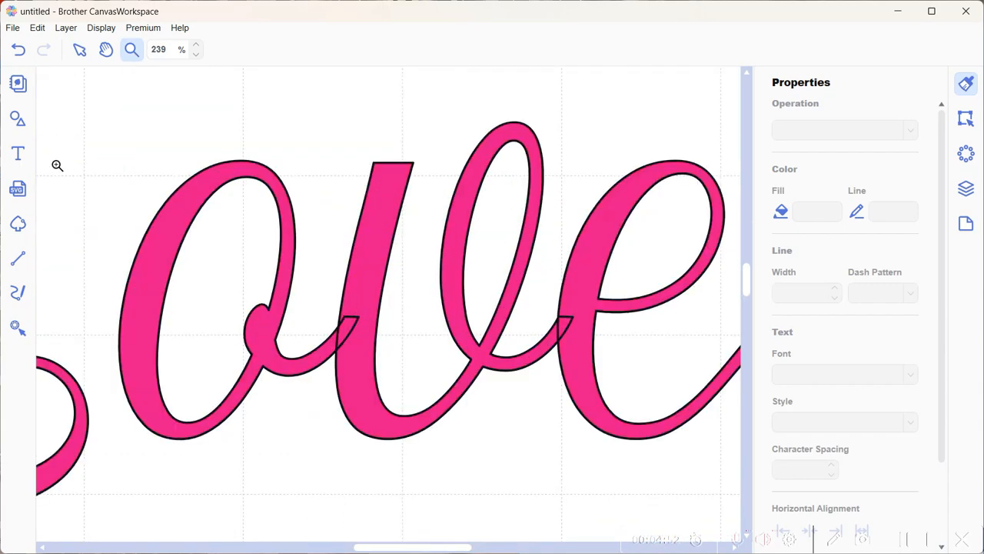
pyautogui.click(79, 49)
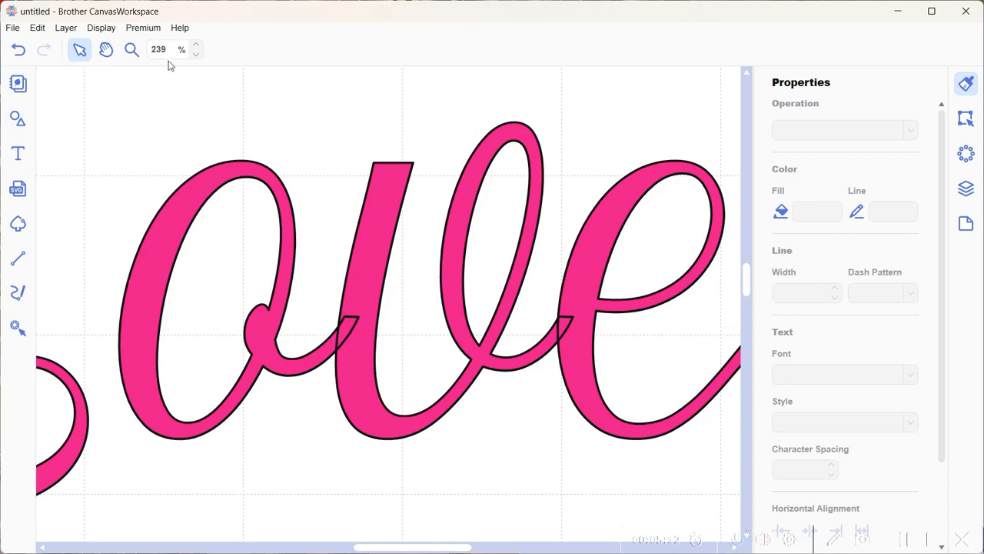
pyautogui.click(196, 55)
pyautogui.click(197, 54)
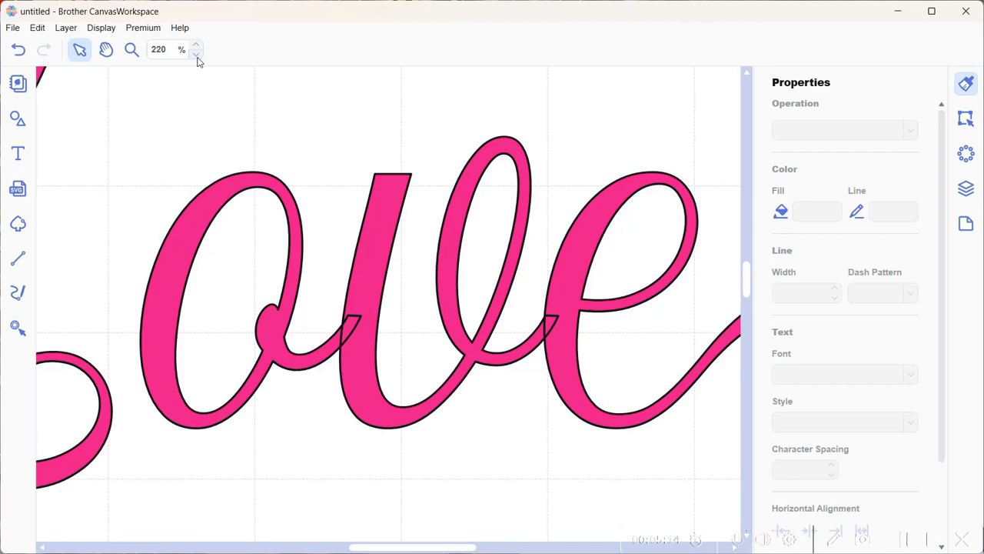
pyautogui.click(197, 54)
pyautogui.click(197, 54)
pyautogui.click(197, 55)
pyautogui.click(196, 54)
pyautogui.click(197, 55)
pyautogui.click(197, 55)
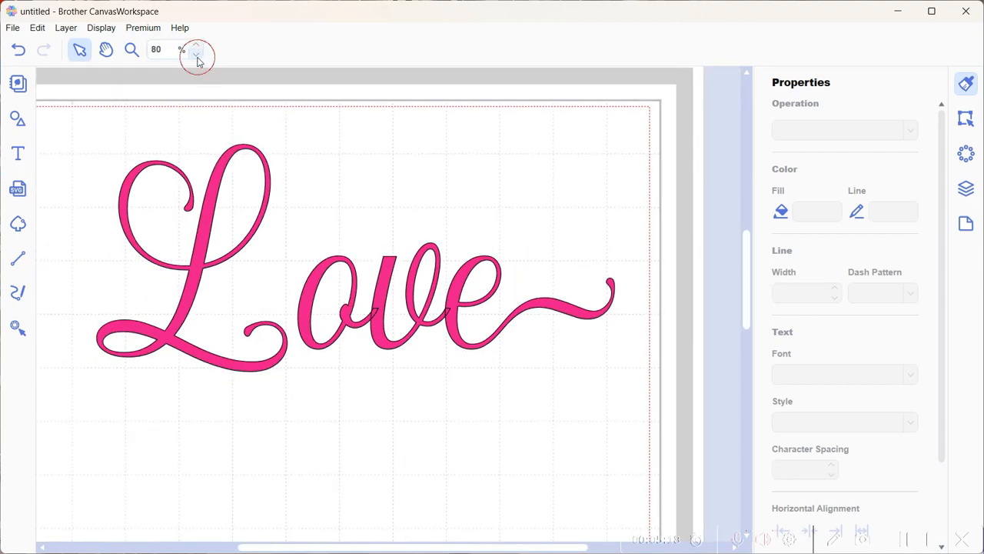
# - Weld the overlapping letters of the pink "Love" text into one shape
pyautogui.click(414, 331)
pyautogui.click(967, 120)
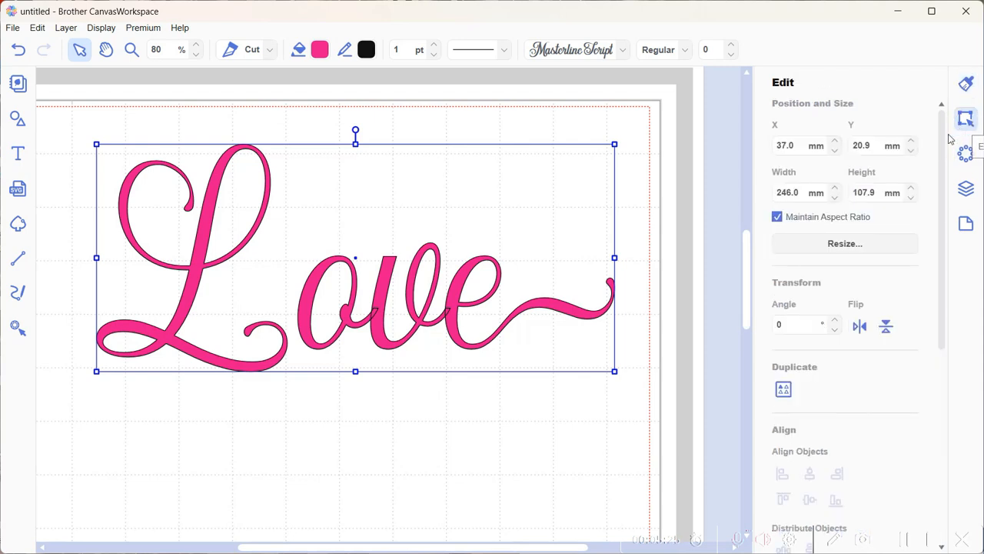
pyautogui.moveTo(942, 136); pyautogui.dragTo(940, 310)
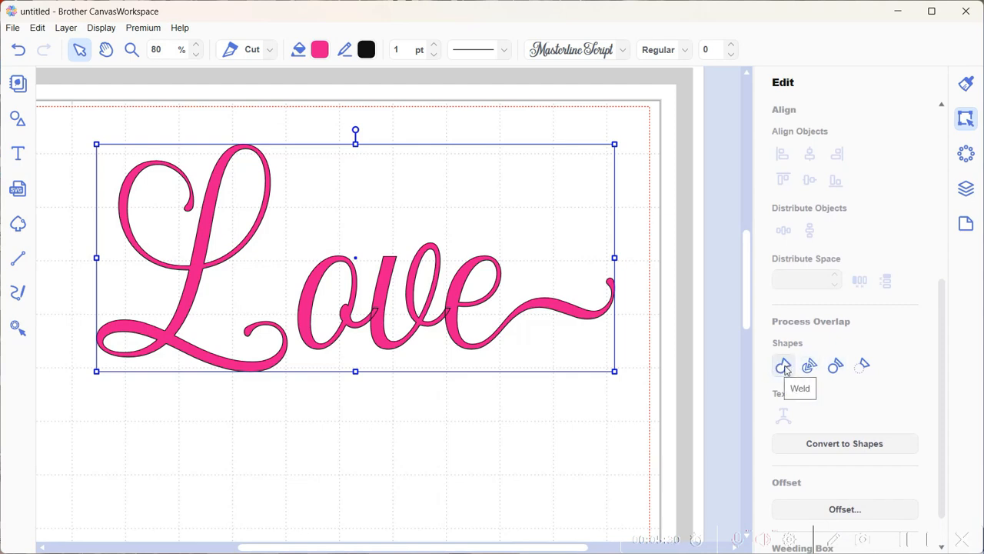
pyautogui.click(784, 367)
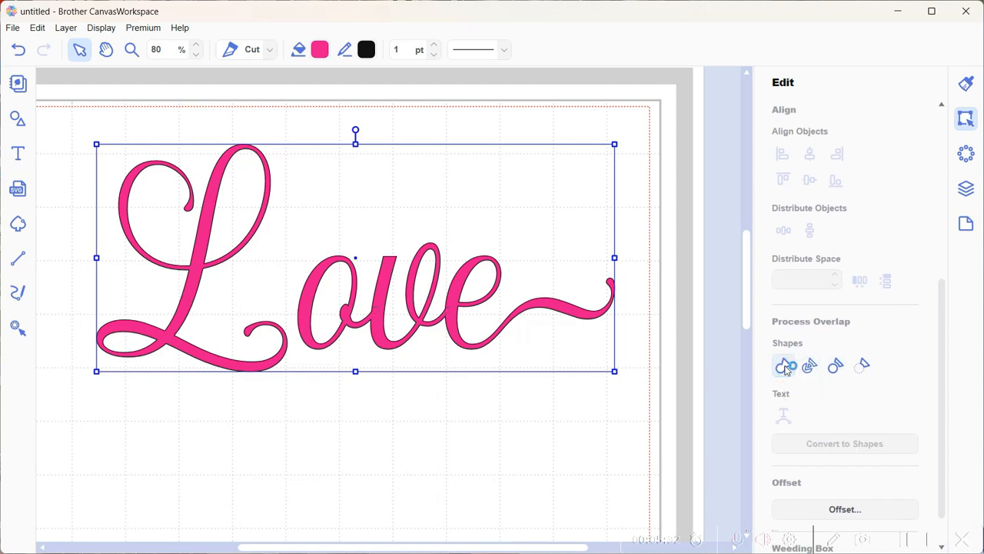
# - Inspect the welded joins between the "o", "v" and "e" up close, and return to a view of the whole word
pyautogui.click(132, 51)
pyautogui.click(423, 304)
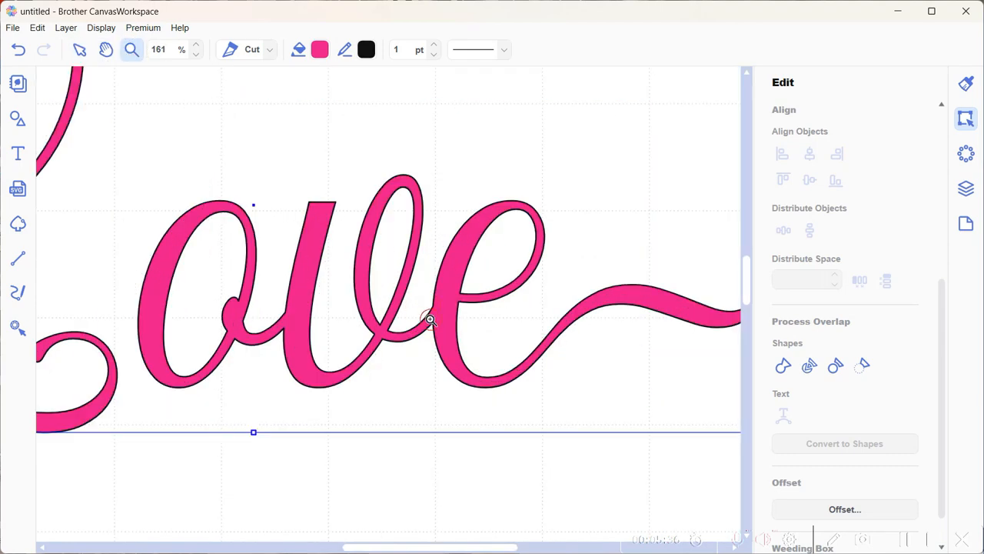
pyautogui.click(425, 314)
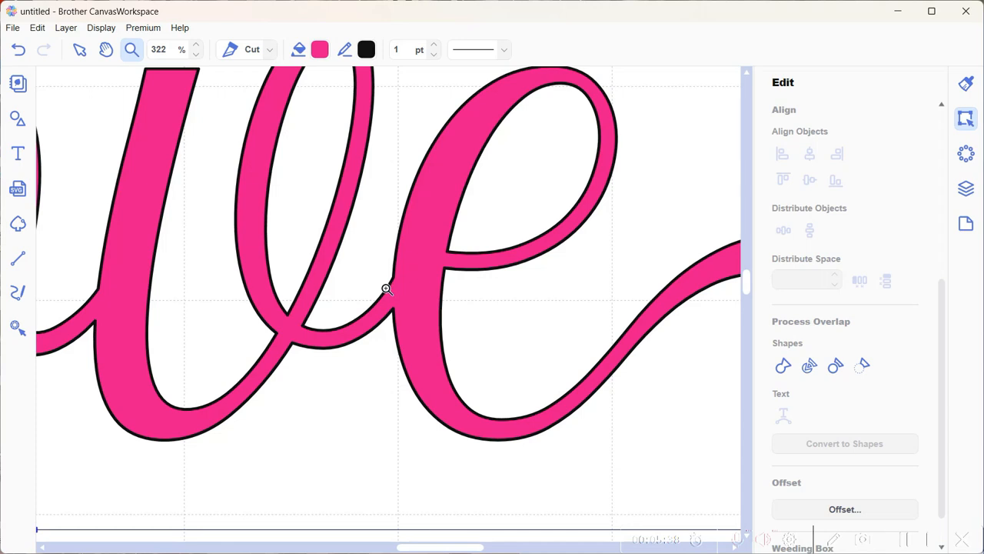
pyautogui.click(80, 49)
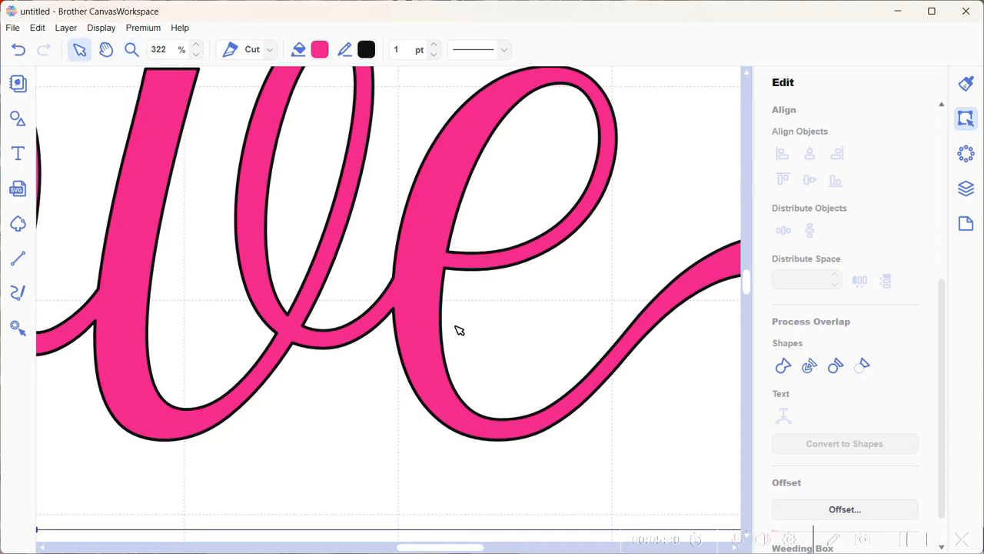
pyautogui.moveTo(464, 548); pyautogui.dragTo(449, 548)
pyautogui.scroll(1, 384, 409)
pyautogui.scroll(-1, 384, 410)
pyautogui.scroll(2, 379, 408)
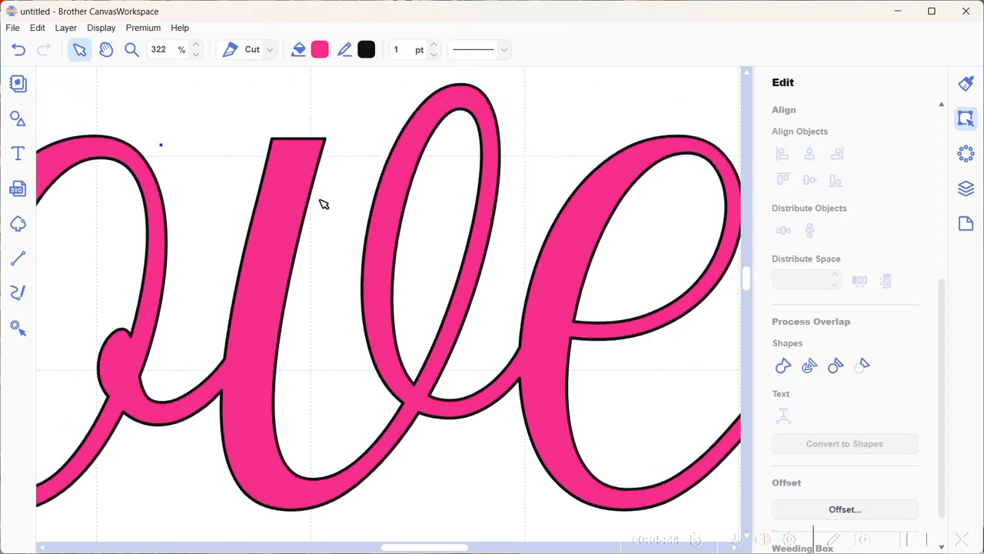
pyautogui.click(197, 54)
pyautogui.click(197, 55)
pyautogui.click(197, 54)
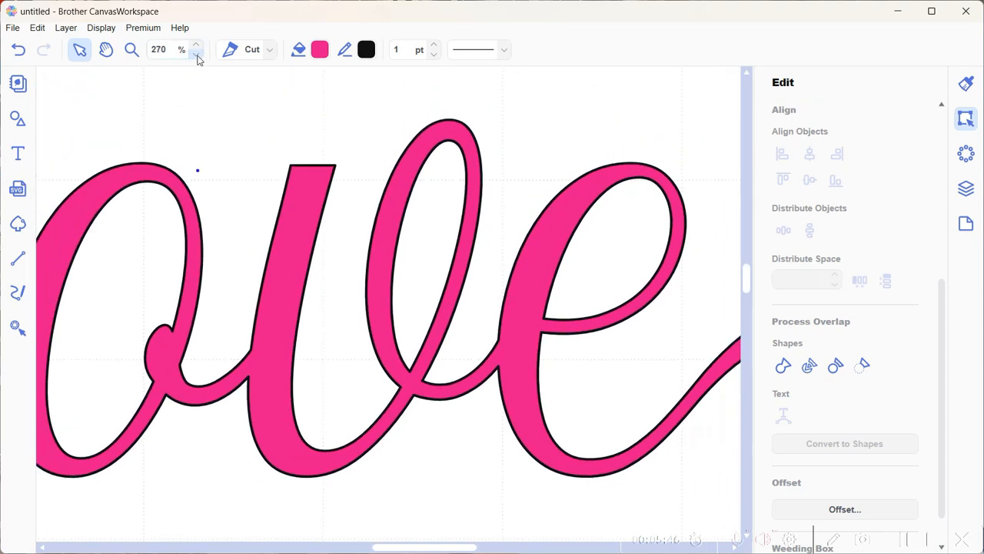
pyautogui.click(197, 55)
pyautogui.click(197, 55)
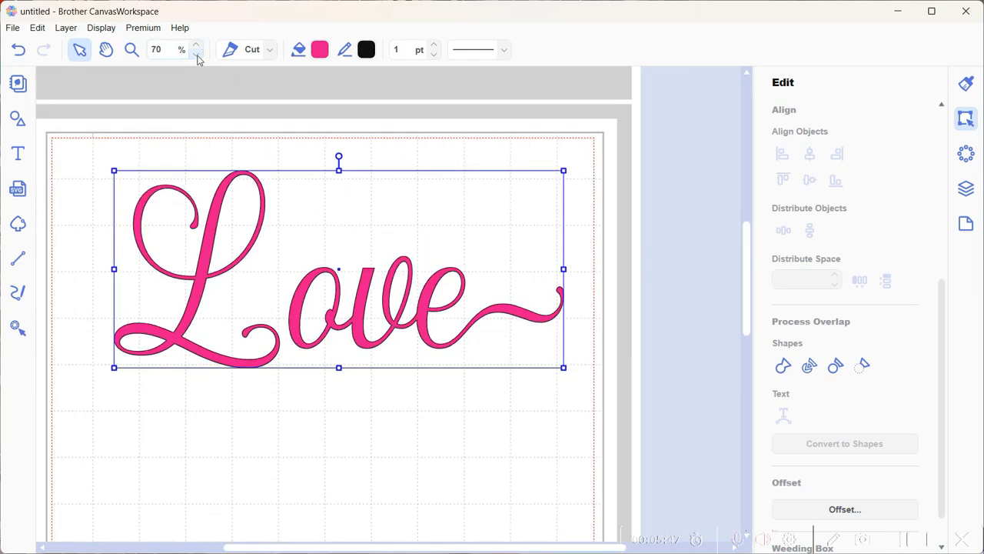
# - Add the text "Mum" below "Love", enlarge it to roughly three quarters of the pink word's width and place it just beneath
pyautogui.click(18, 153)
pyautogui.click(179, 452)
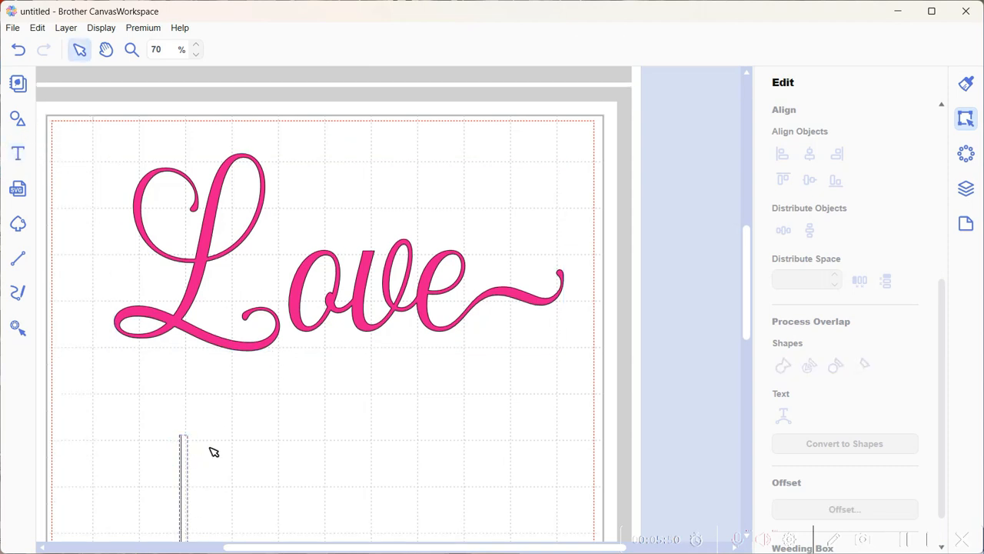
pyautogui.write('Mum')
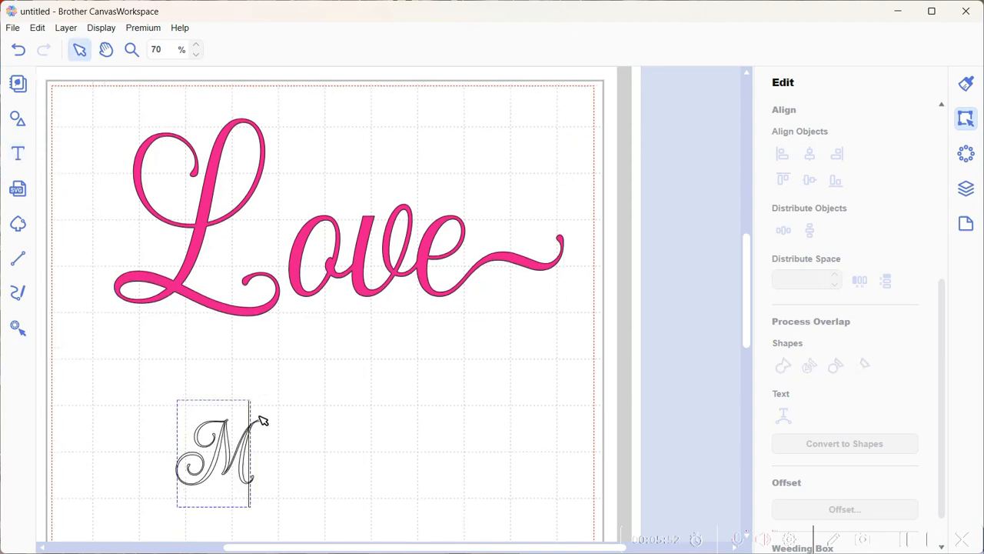
pyautogui.click(335, 468)
pyautogui.moveTo(308, 419); pyautogui.dragTo(525, 311)
pyautogui.moveTo(431, 443); pyautogui.dragTo(399, 450)
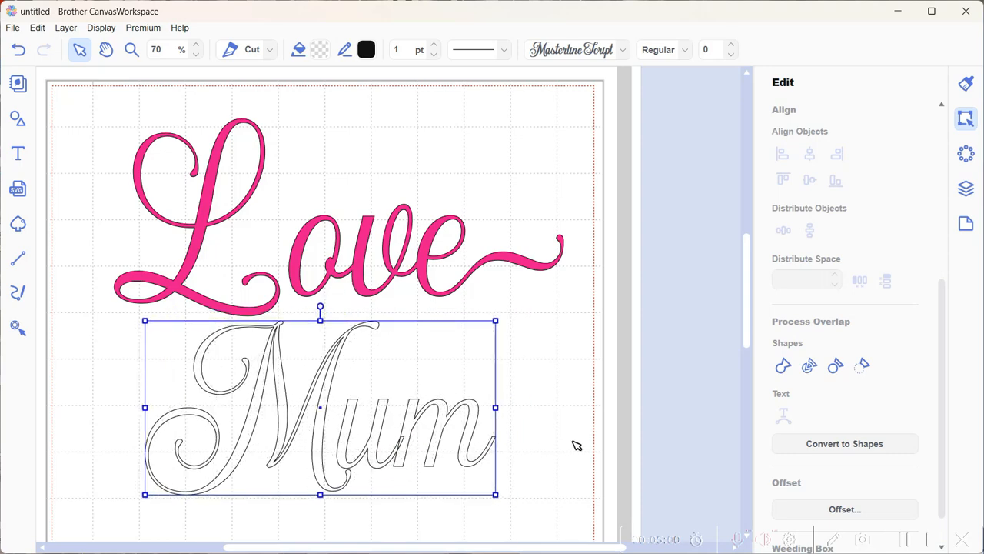
# - Delete the plain final "m" from the "Mum" text, keeping the text open for editing after "Mu"
pyautogui.click(482, 443)
pyautogui.click(480, 440)
pyautogui.press('BackSpace')
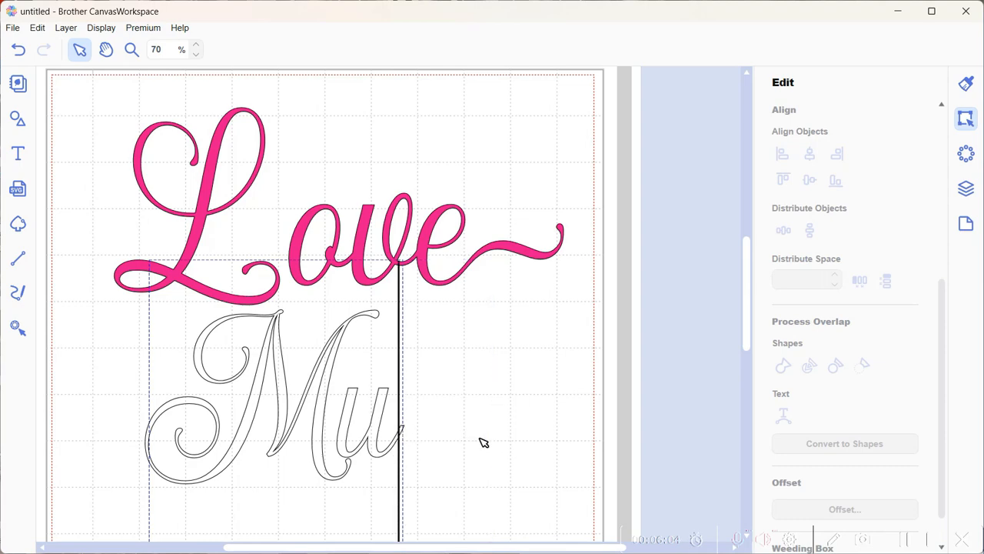
# - Switch to MainType and copy the alternate "m" with the looped tail, 0xE03F in the Private Use Area, to the clipboard
pyautogui.click(772, 552)
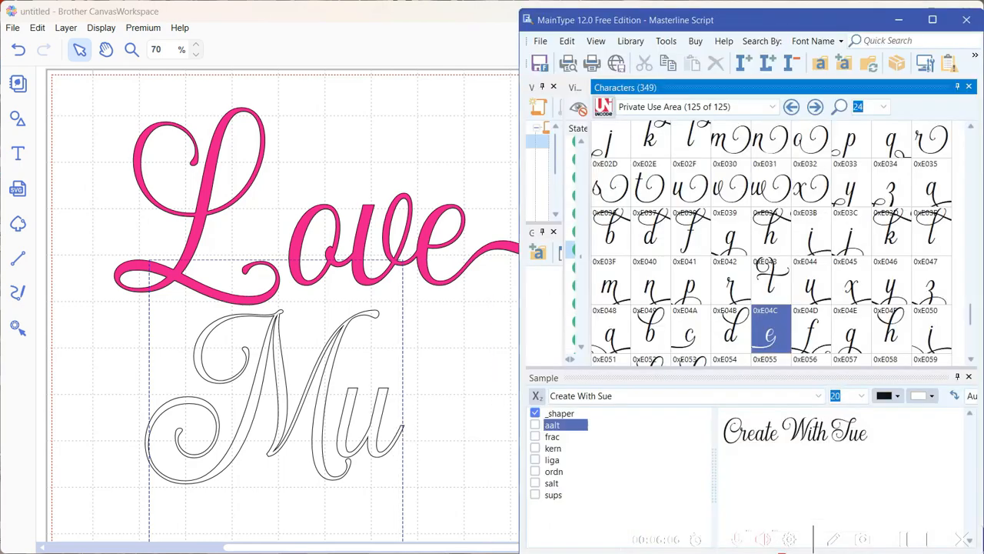
pyautogui.scroll(5, 835, 234)
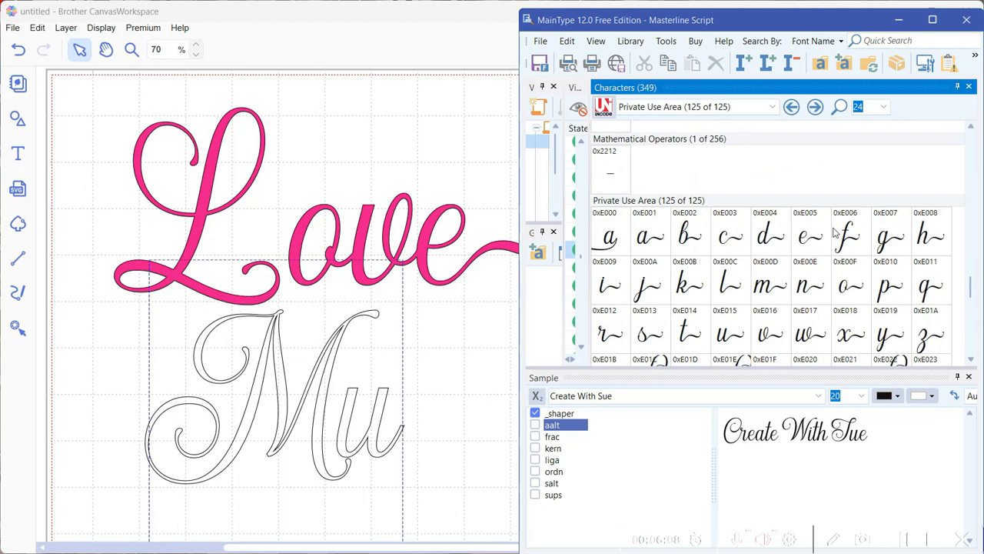
pyautogui.scroll(-3, 835, 234)
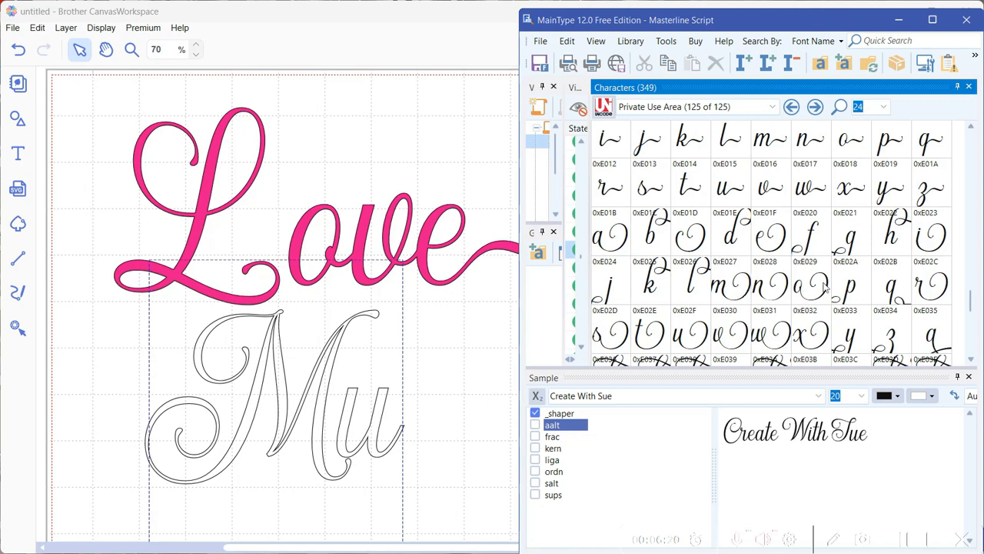
pyautogui.scroll(-3, 830, 288)
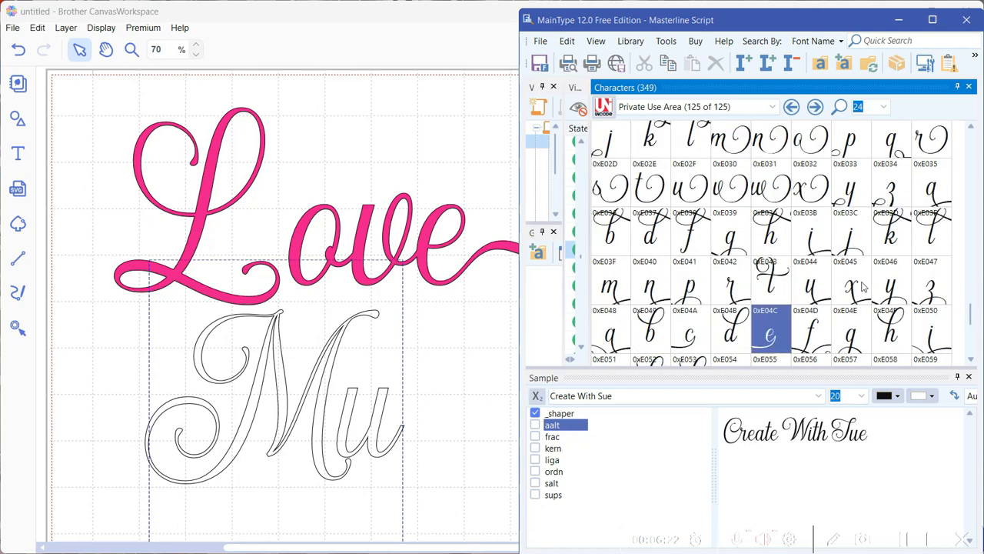
pyautogui.click(613, 288)
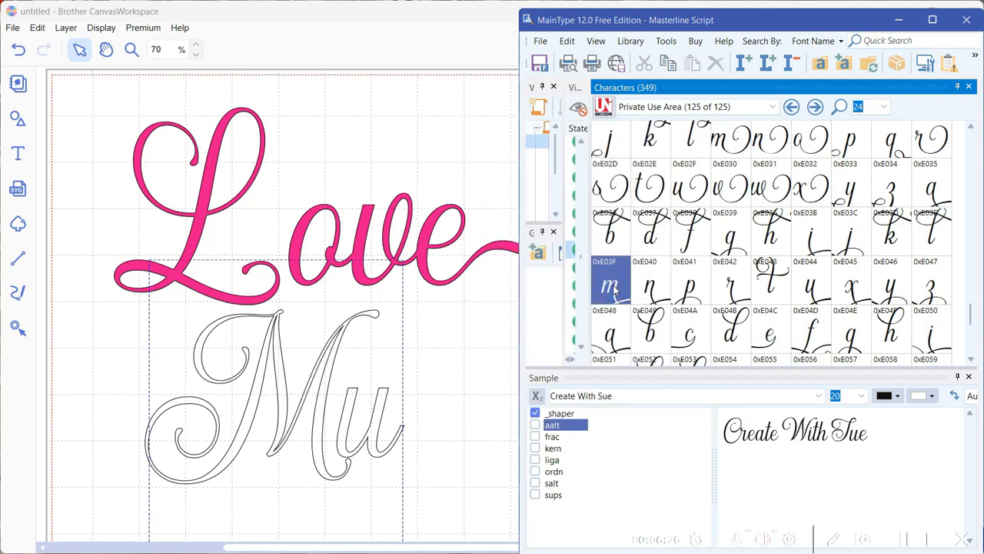
pyautogui.rightClick(612, 288)
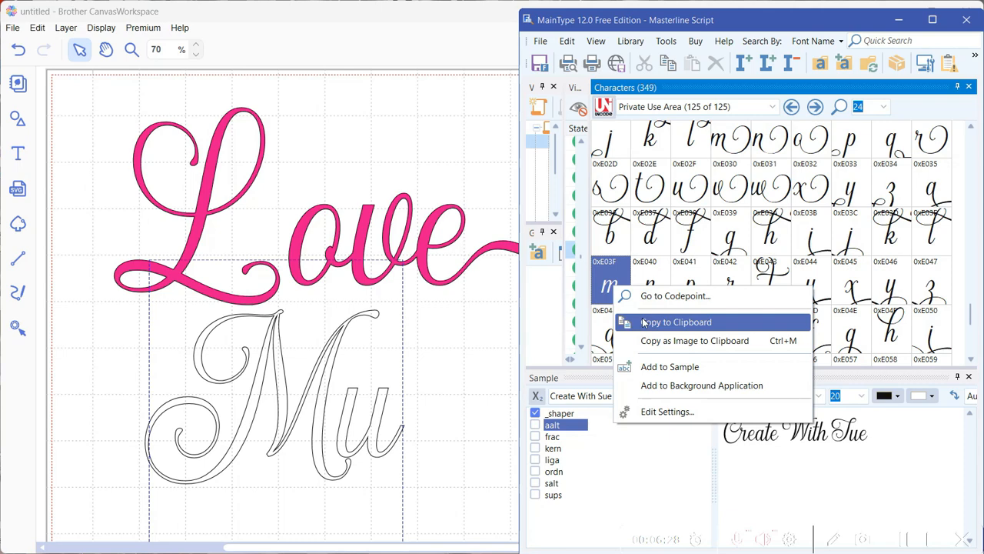
pyautogui.click(638, 313)
# - Paste the copied looped-tail "m" after "Mu" in CanvasWorkspace and weld the word's overlapping letters into one shape
pyautogui.click(403, 427)
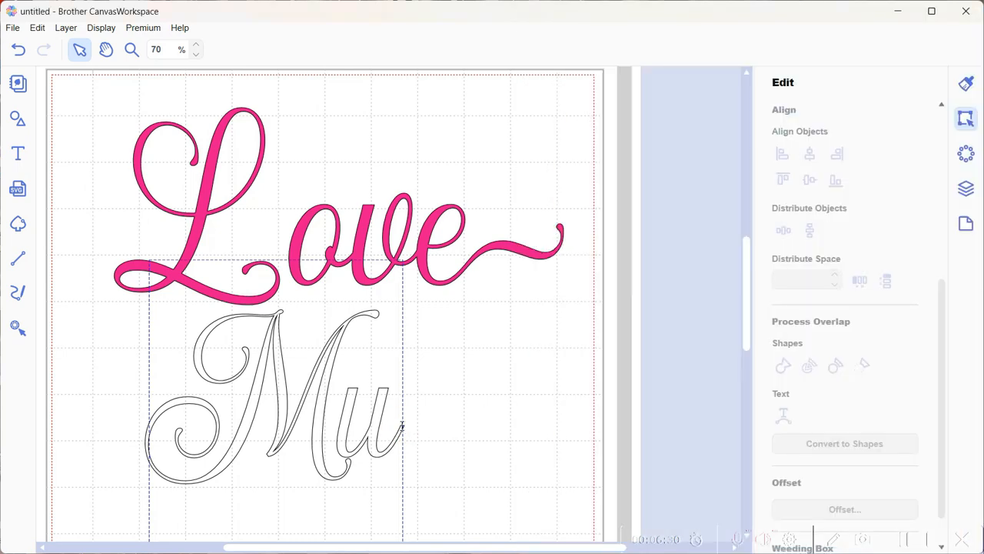
pyautogui.write('m')
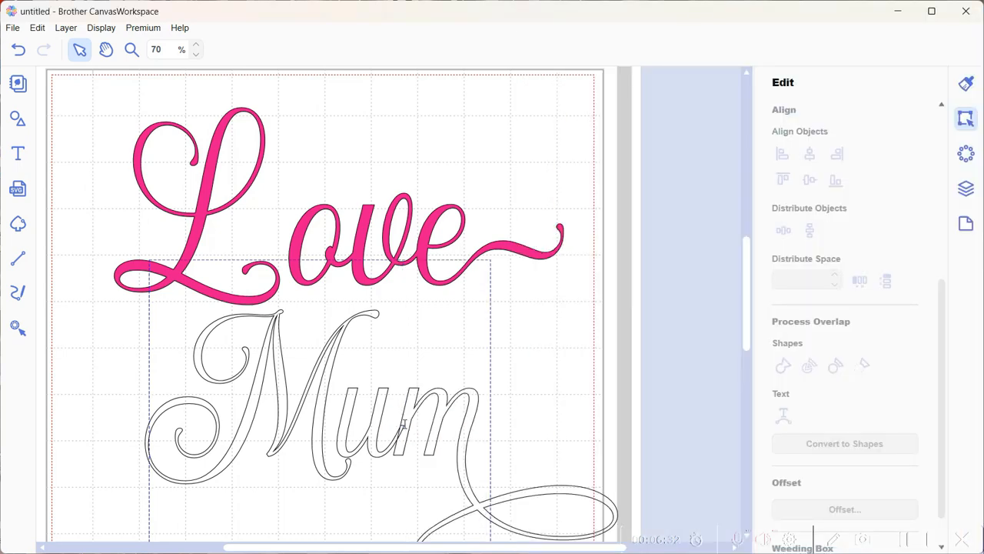
pyautogui.scroll(-2, 608, 386)
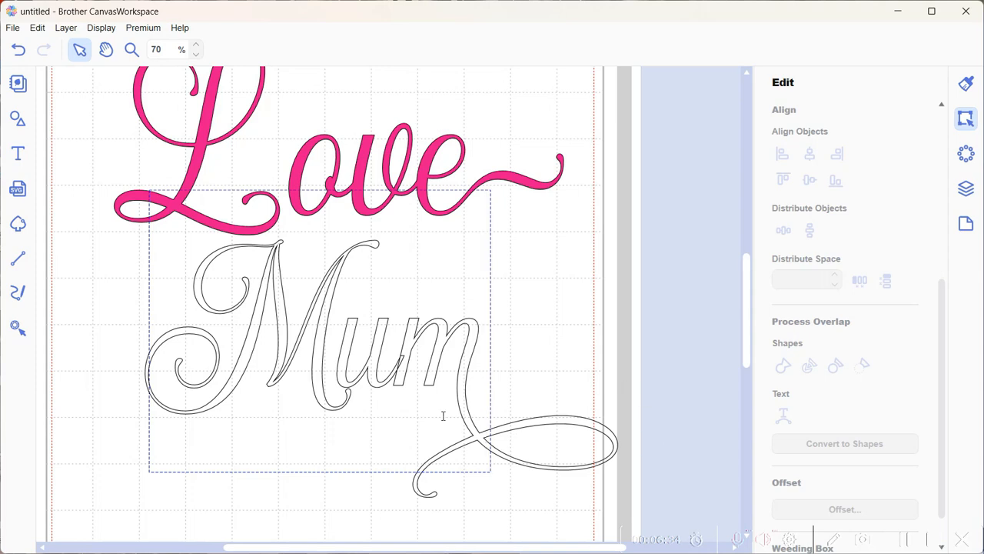
pyautogui.click(565, 321)
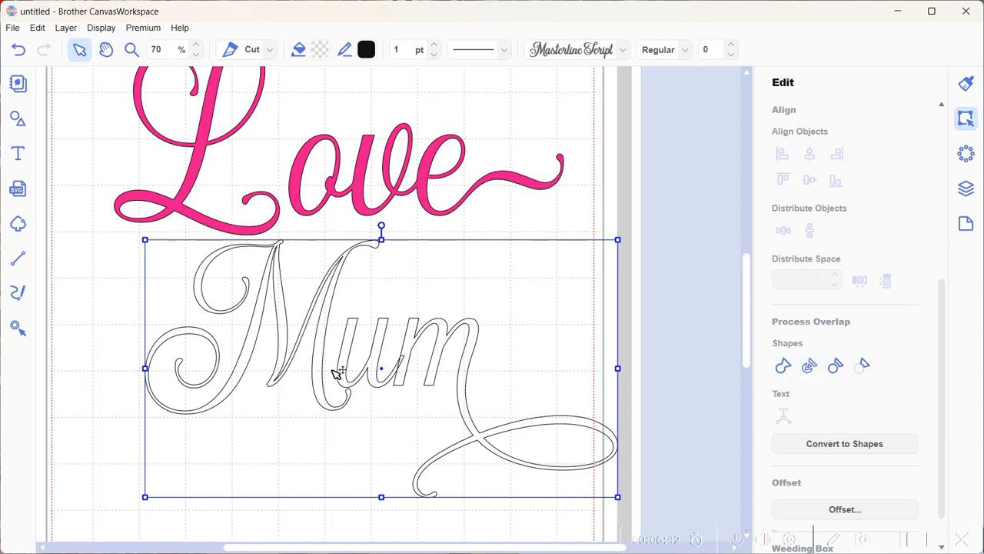
pyautogui.click(784, 367)
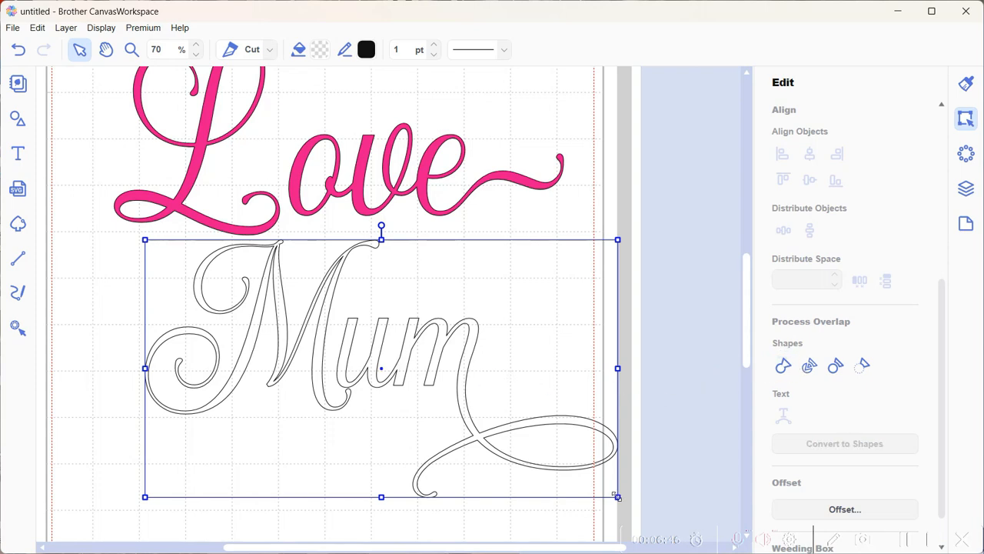
# - Scale the welded "Mum" down slightly and move it beneath "Love" so its tail stays inside the cutting area
pyautogui.moveTo(618, 497); pyautogui.dragTo(591, 482)
pyautogui.click(457, 360)
pyautogui.click(416, 375)
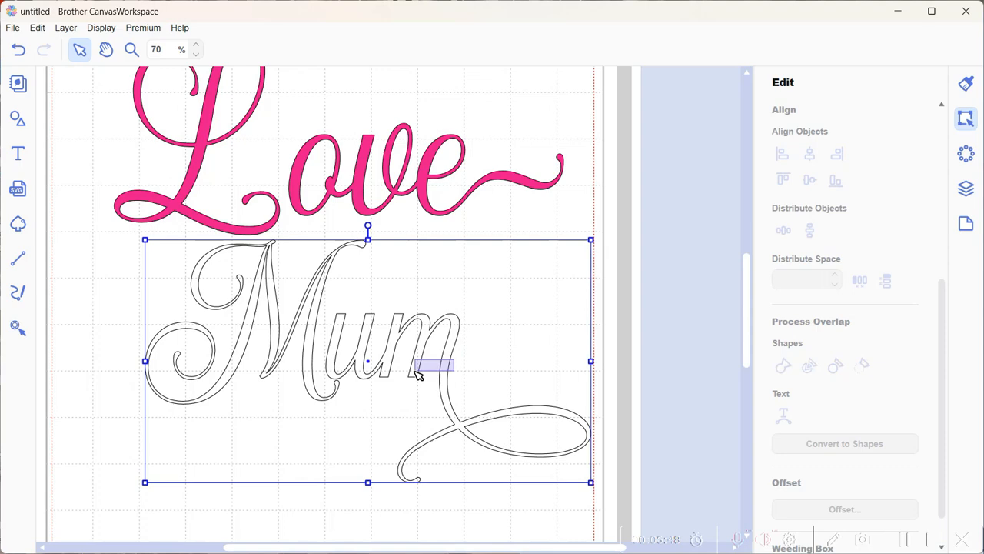
pyautogui.moveTo(415, 372); pyautogui.dragTo(417, 371)
pyautogui.moveTo(443, 333); pyautogui.dragTo(377, 356)
# - Fill the welded "Mum" with pink #E4007F to match "Love", and deselect it
pyautogui.click(967, 90)
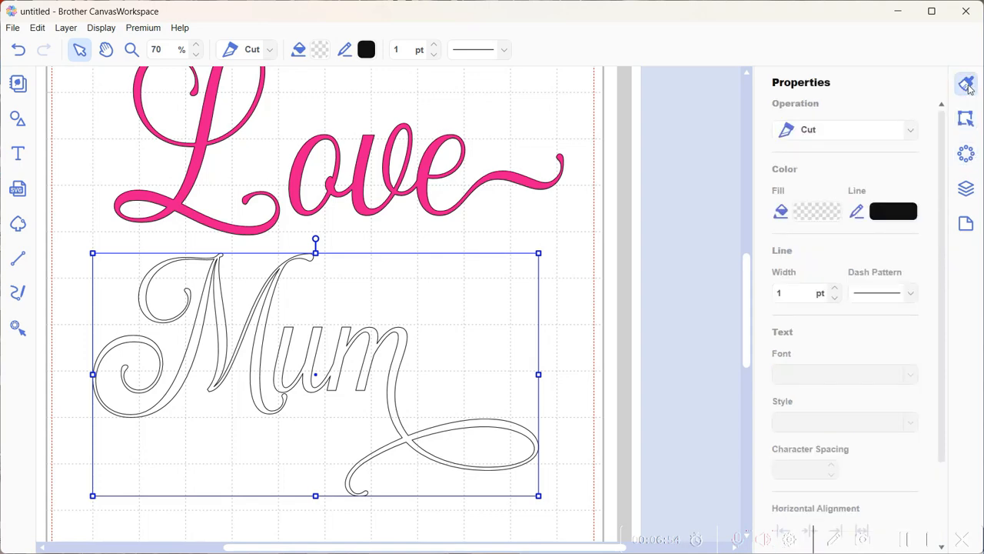
pyautogui.click(800, 209)
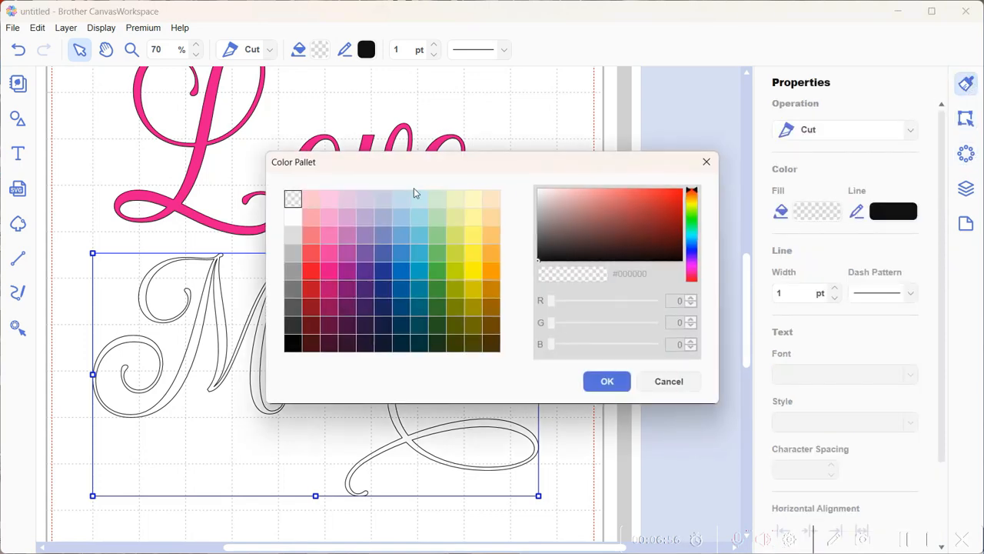
pyautogui.click(328, 271)
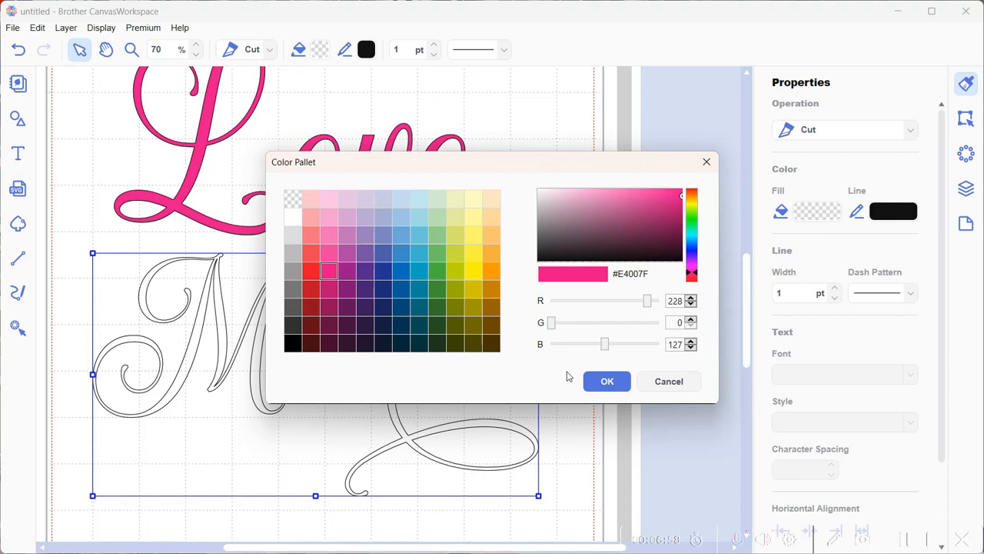
pyautogui.click(599, 382)
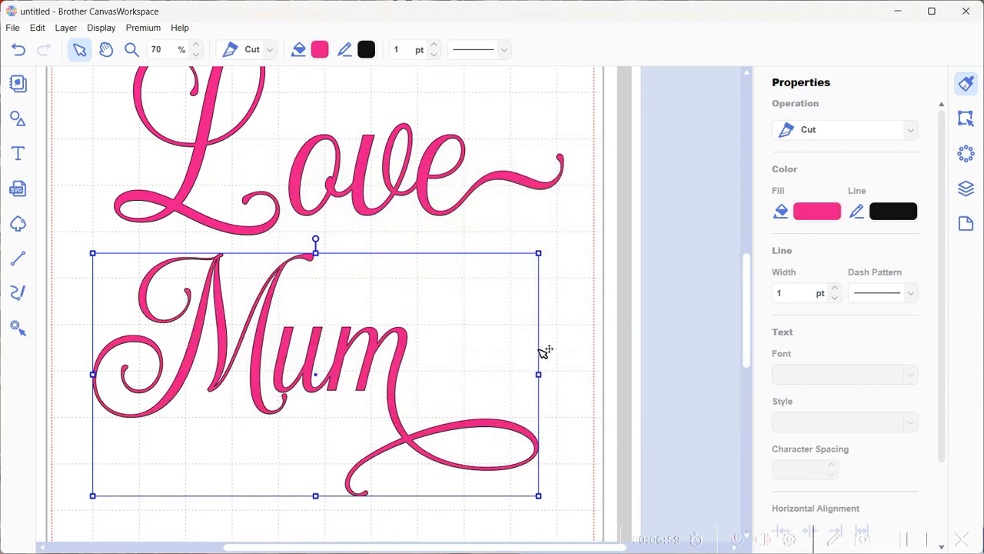
pyautogui.click(531, 274)
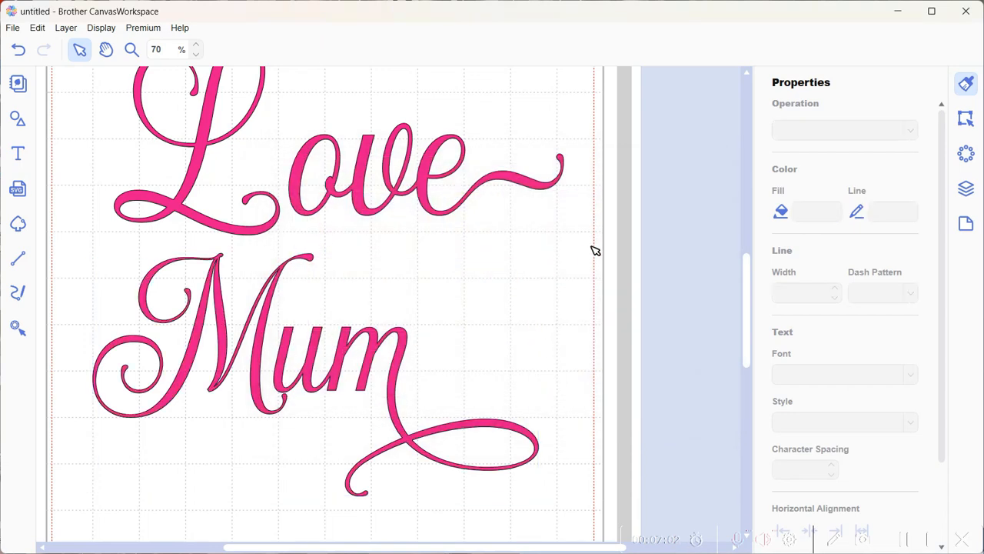